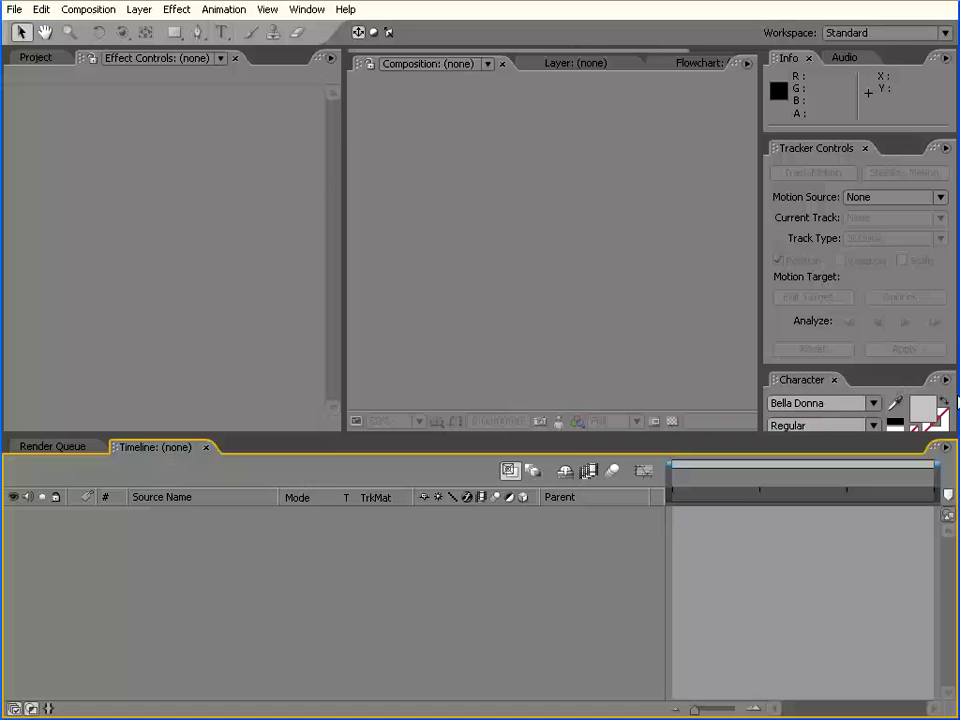
Step: Show the Project panel and bring up its context menu with New Composition in the empty project
{"action": "key", "text": "ctrl+0"}
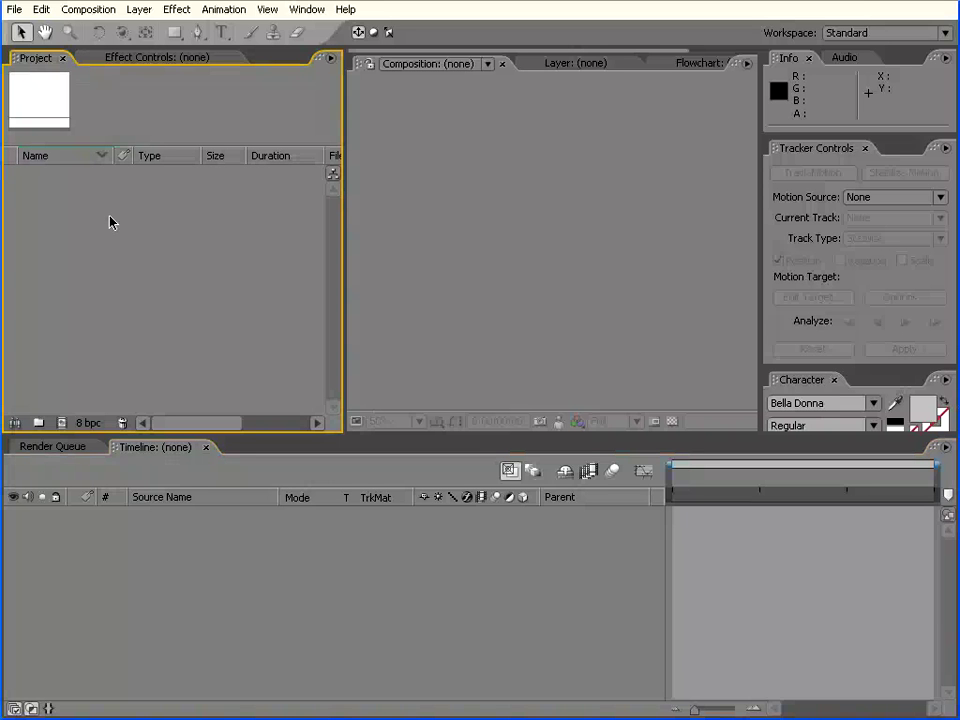
{"action": "left_click", "coordinate": [141, 13]}
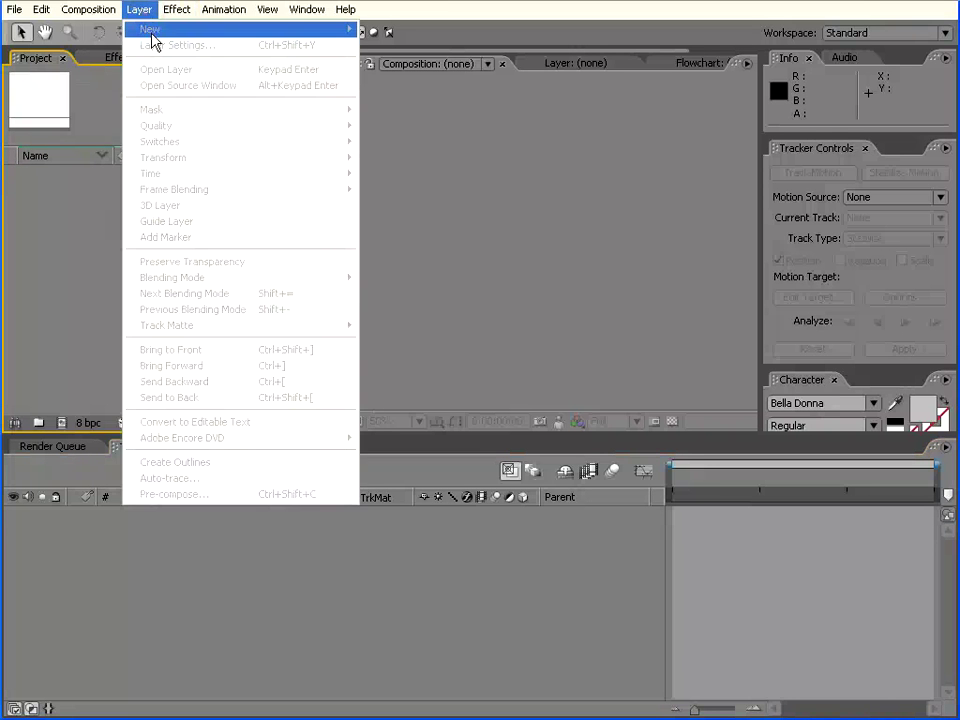
{"action": "left_click", "coordinate": [37, 215]}
{"action": "right_click", "coordinate": [42, 196]}
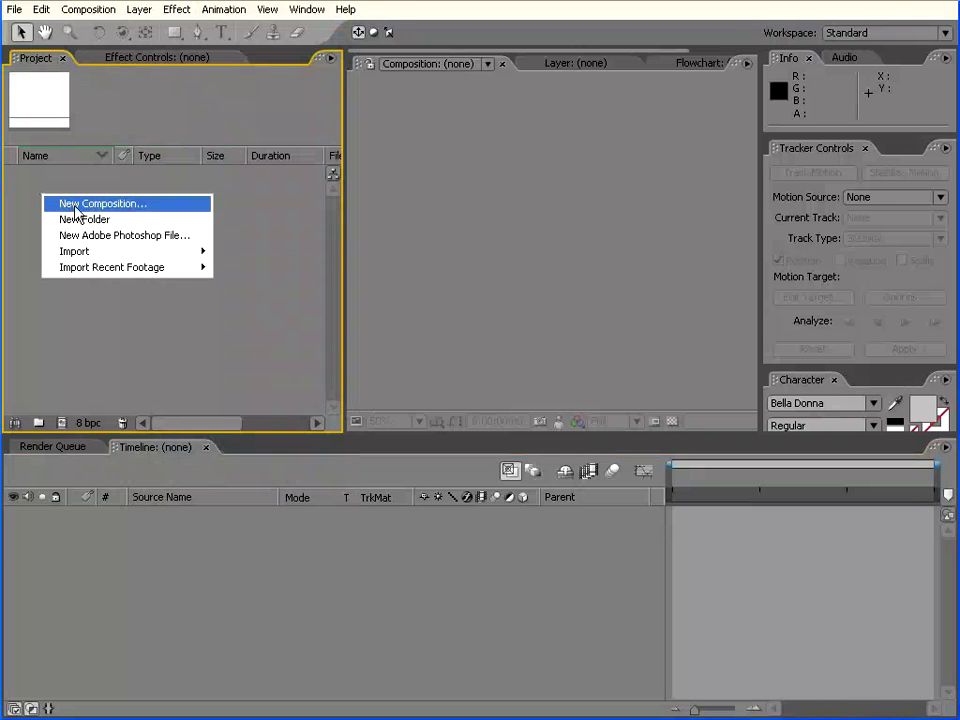
Step: Create Comp 1 from the NTSC DV Widescreen 23.976 preset: 720×480, 0:00:12:00 duration
{"action": "left_click", "coordinate": [70, 203]}
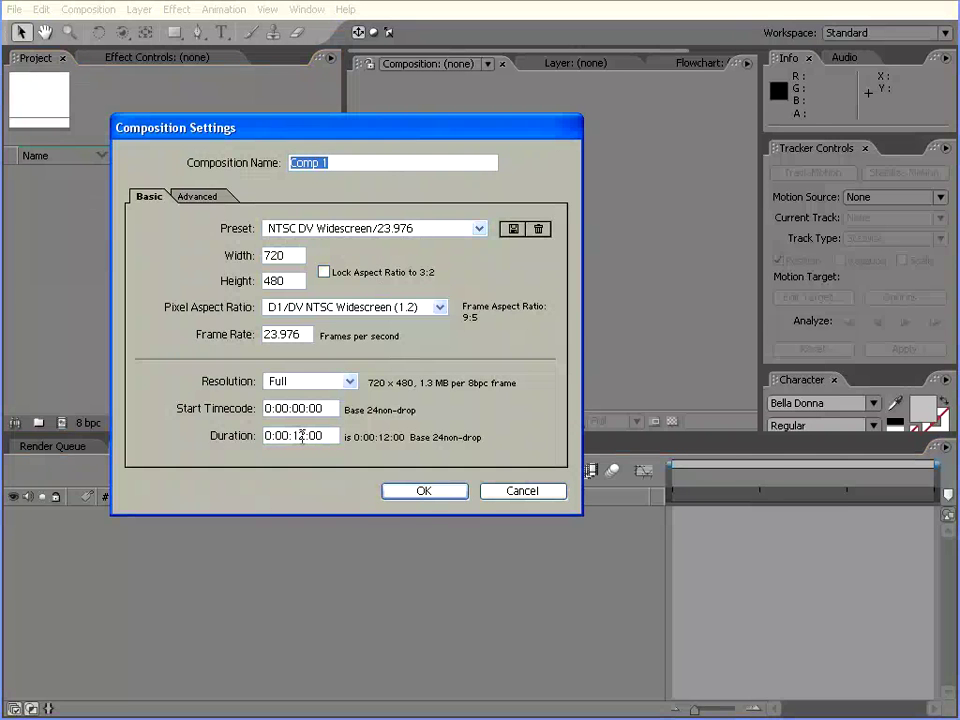
{"action": "left_click", "coordinate": [424, 490]}
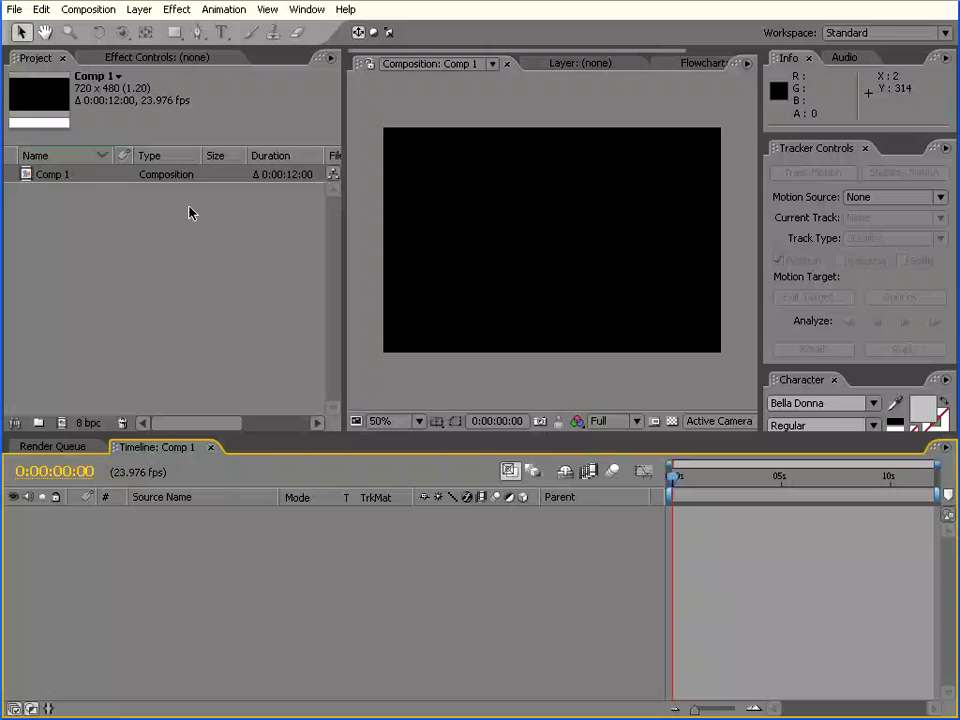
Step: Add a new text layer and type the title 'Pusat Design Gratis'
{"action": "left_click", "coordinate": [141, 14]}
{"action": "mouse_move", "coordinate": [109, 28]}
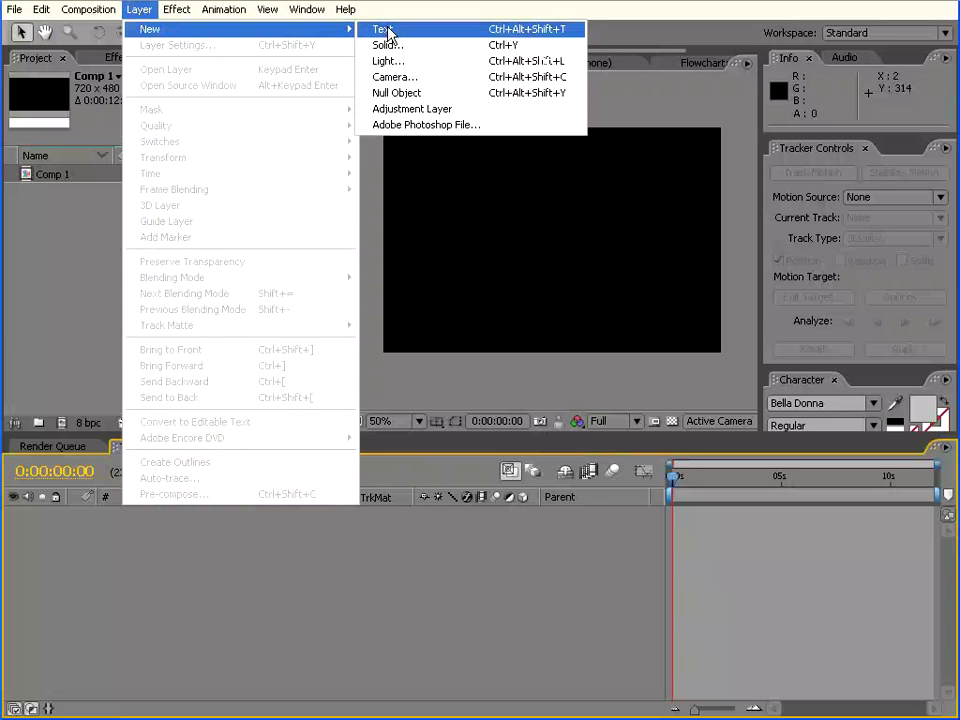
{"action": "left_click", "coordinate": [382, 29]}
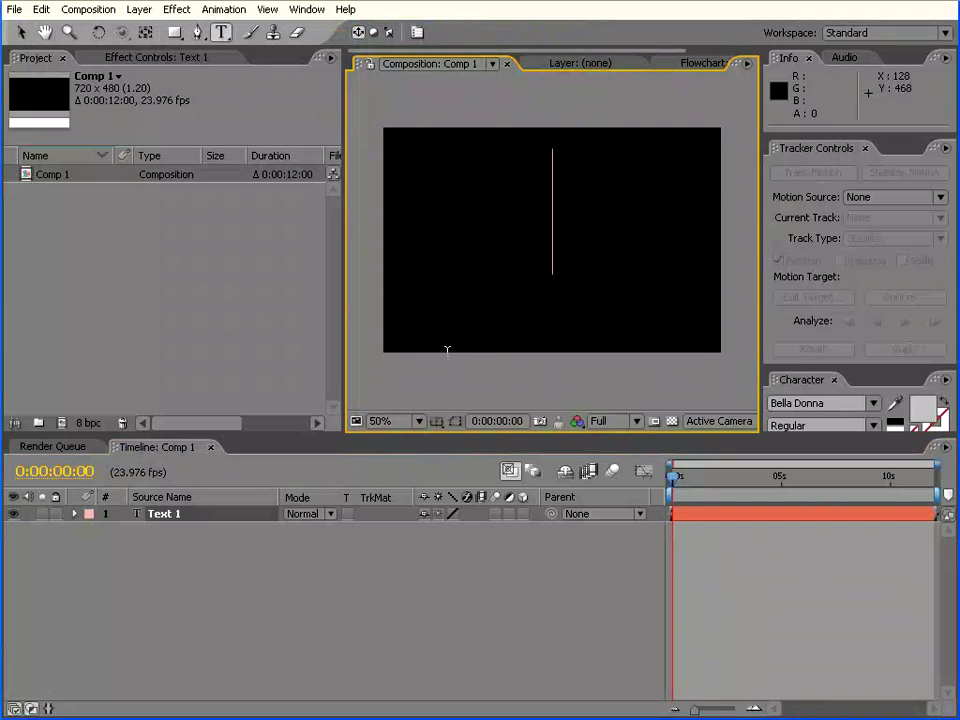
{"action": "type", "text": "Pusat S"}
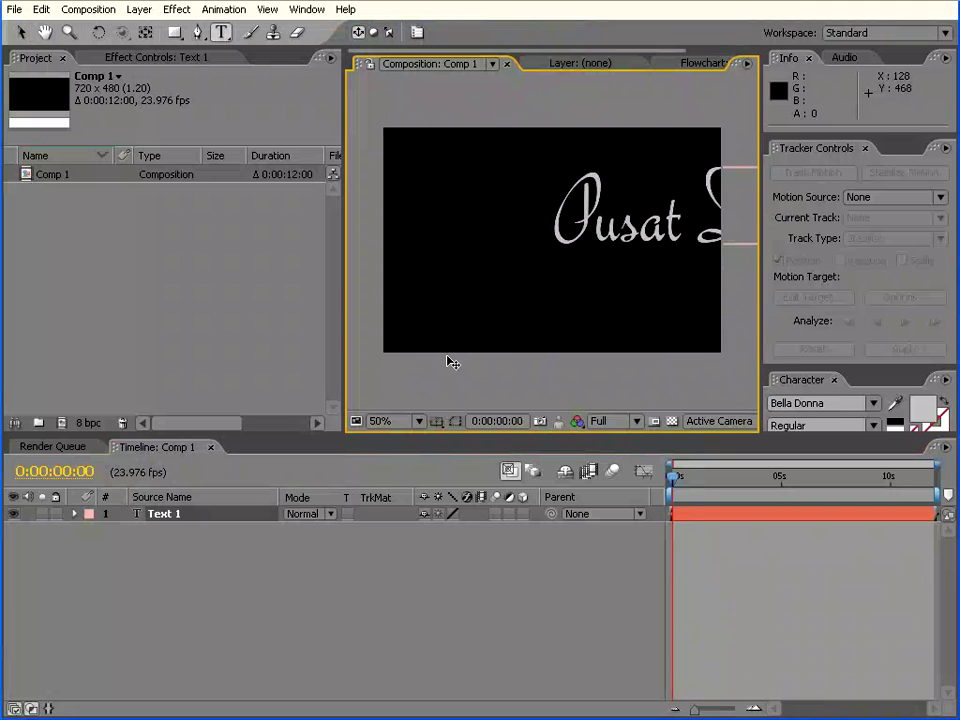
{"action": "left_click", "coordinate": [170, 517]}
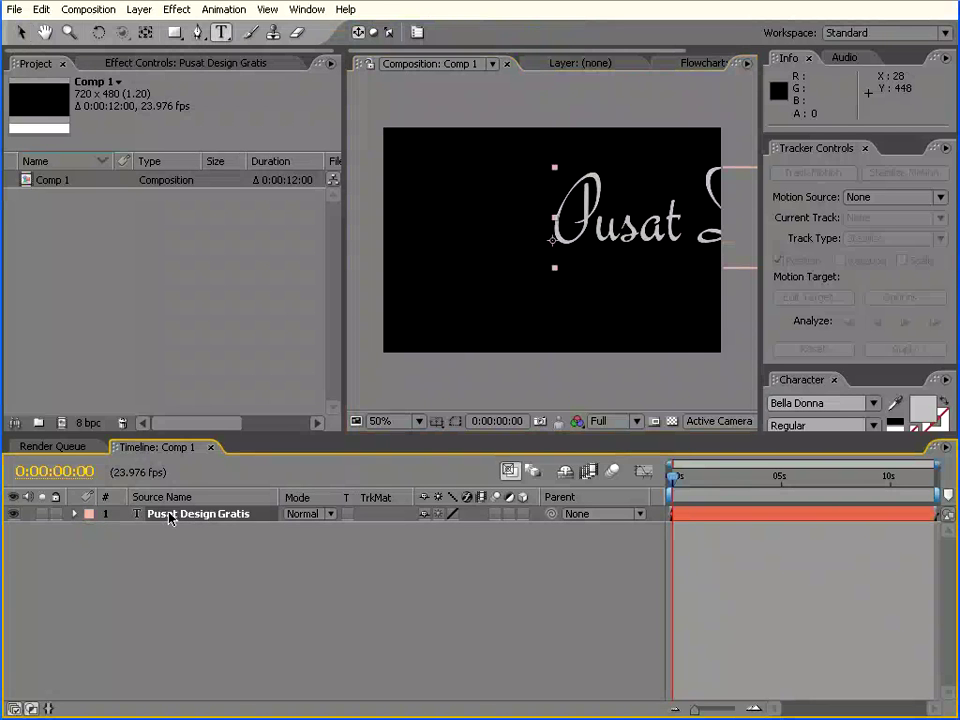
Step: Scale the title layer down to about 46% and move it to the frame centre
{"action": "key", "text": "s"}
{"action": "left_click_drag", "start_coordinate": [449, 533], "coordinate": [403, 530]}
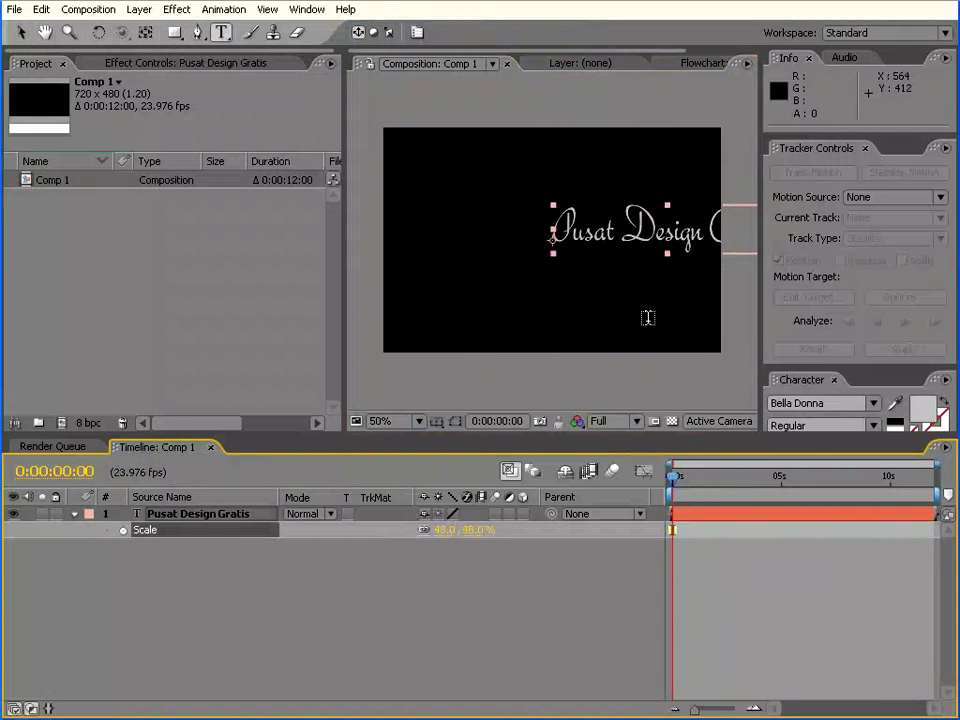
{"action": "left_click", "coordinate": [20, 32]}
{"action": "left_click", "coordinate": [632, 317]}
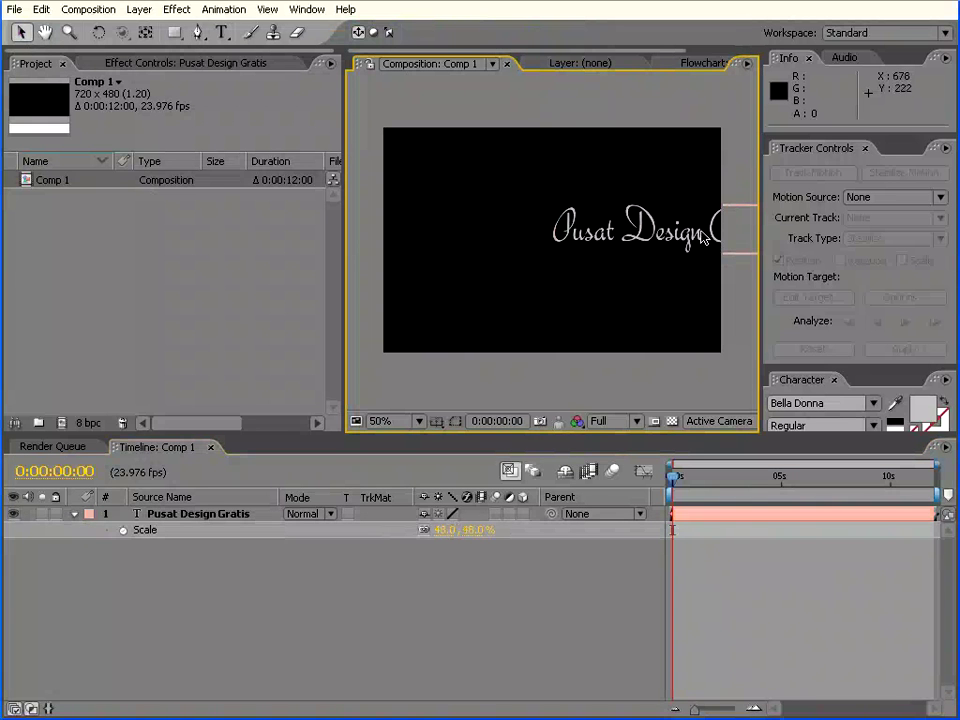
{"action": "left_click_drag", "start_coordinate": [621, 231], "coordinate": [485, 241]}
Step: Insert 'Tutorial' after Pusat so the title reads 'Pusat TutorialDesign Gratis'
{"action": "double_click", "coordinate": [485, 241]}
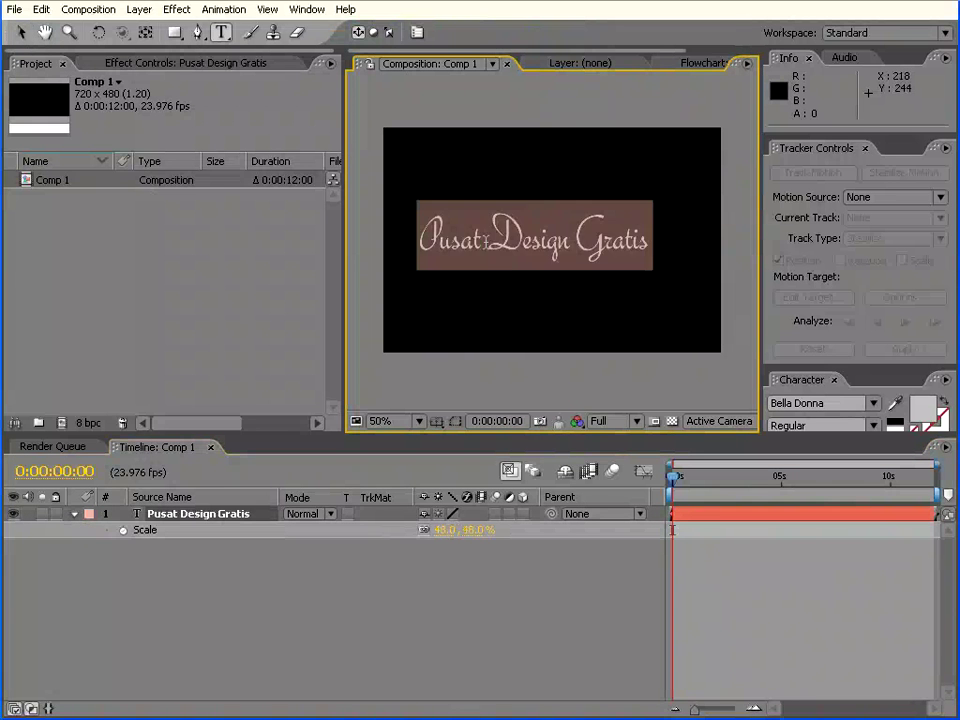
{"action": "left_click", "coordinate": [487, 241]}
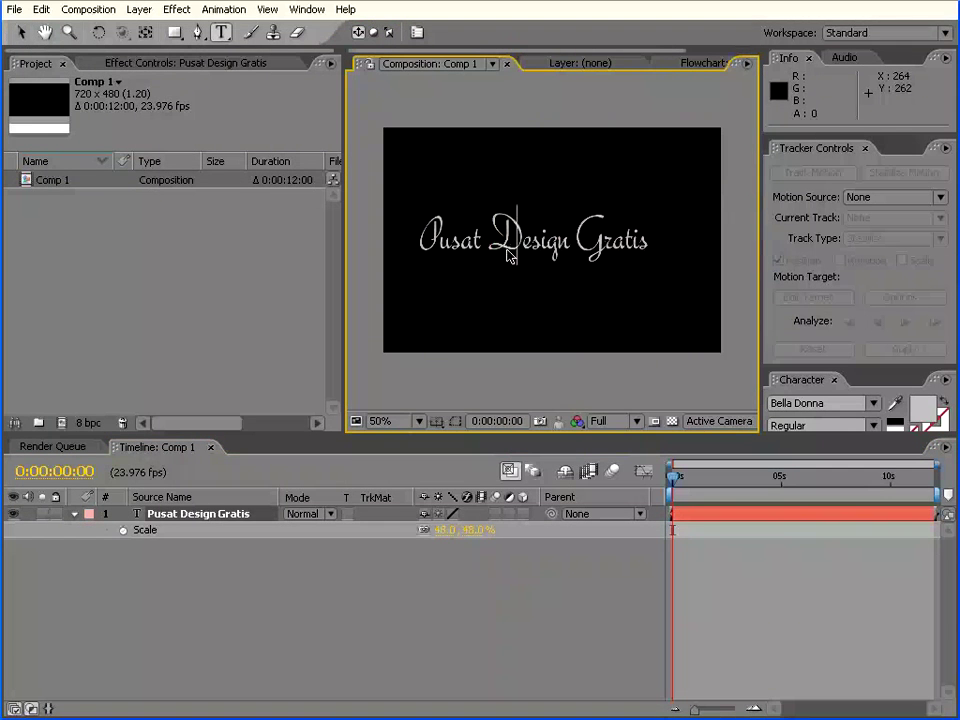
{"action": "type", "text": "Tutor"}
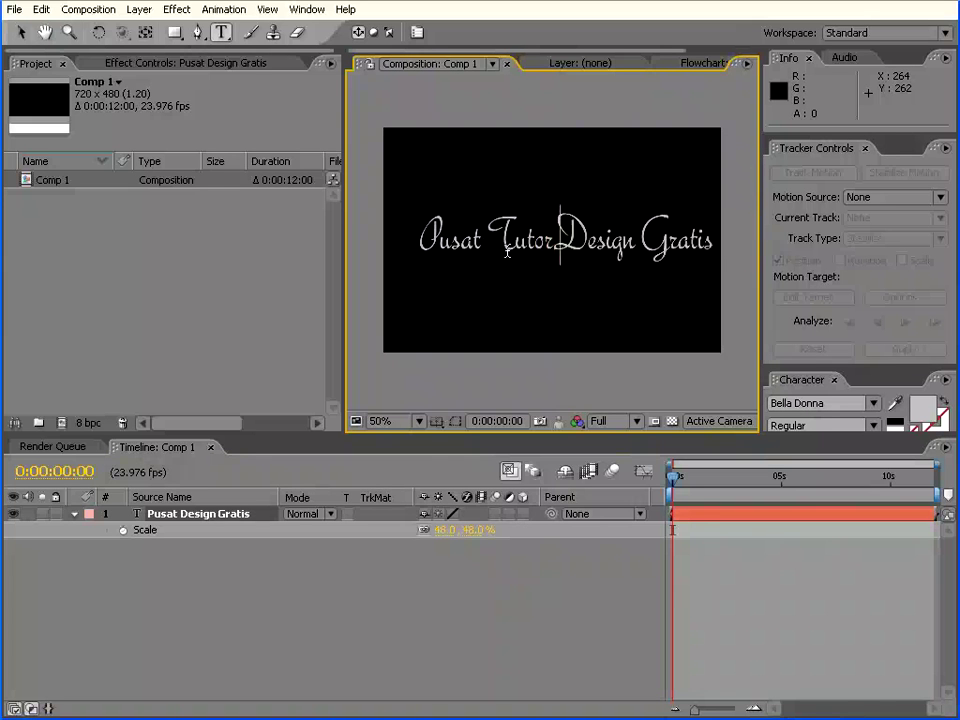
{"action": "type", "text": "ial"}
{"action": "key", "text": "KP_Enter"}
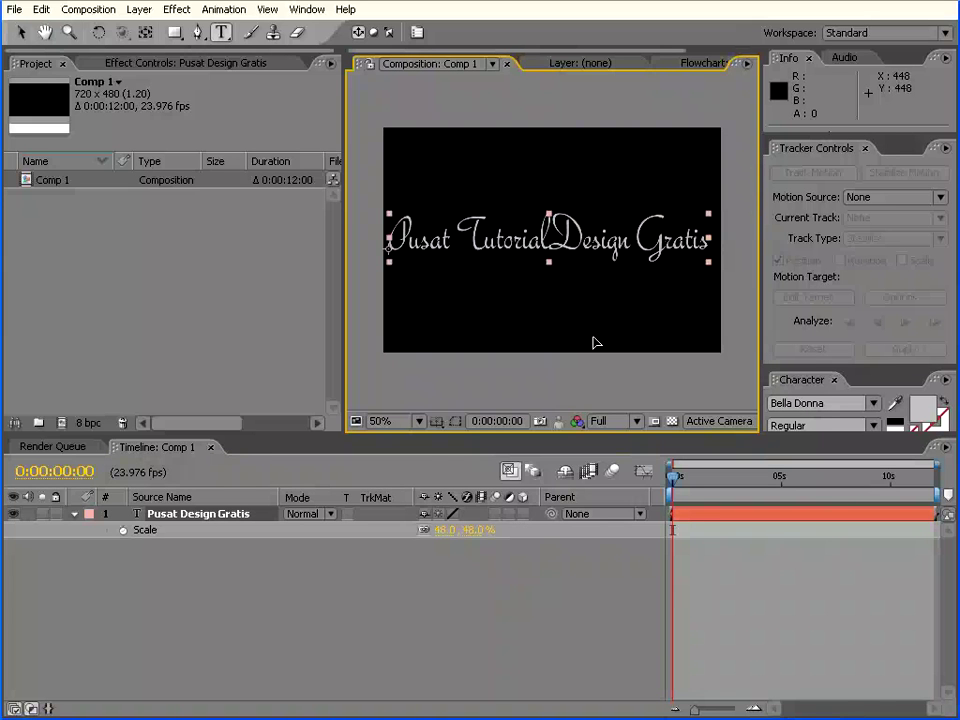
{"action": "left_click", "coordinate": [193, 521]}
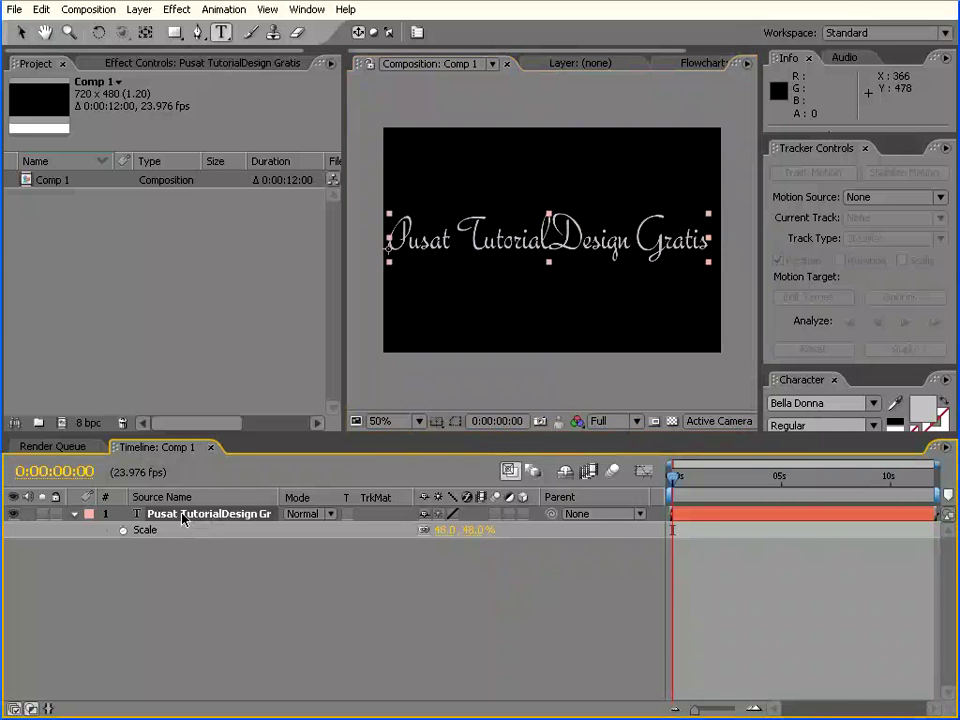
{"action": "left_click", "coordinate": [41, 9]}
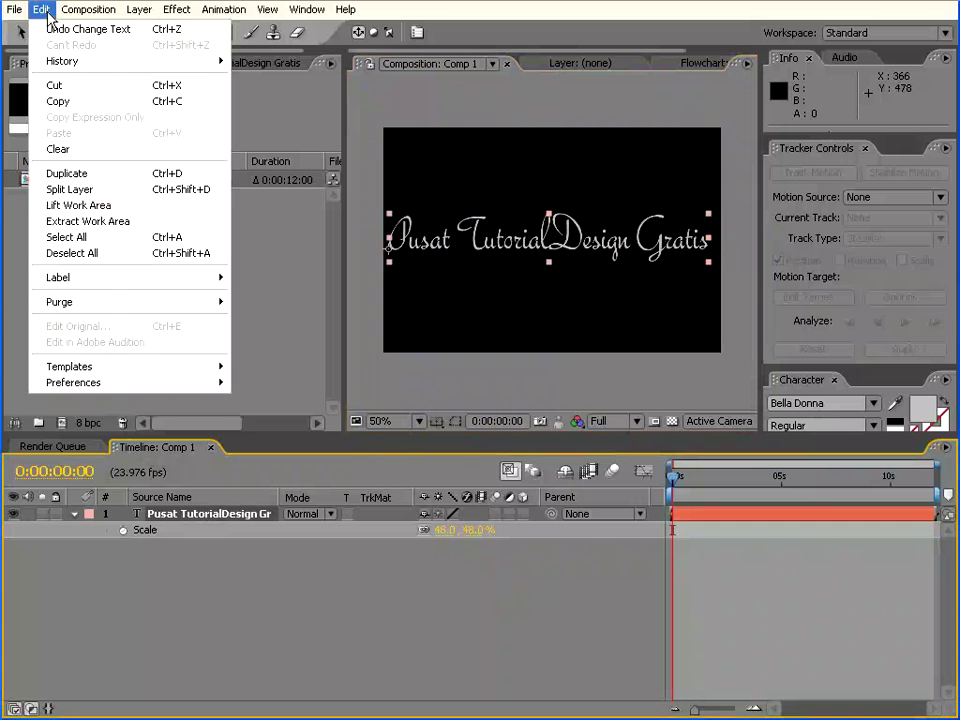
Step: Duplicate the title layer and replace the copy's text with 'asastudio.org'
{"action": "left_click", "coordinate": [91, 180]}
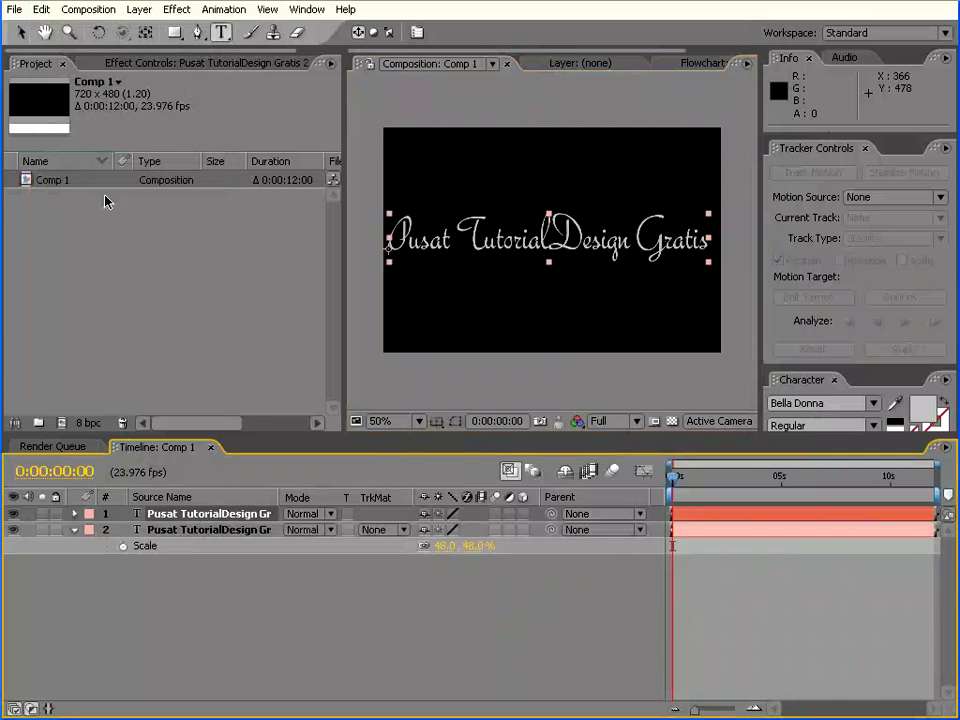
{"action": "double_click", "coordinate": [189, 516]}
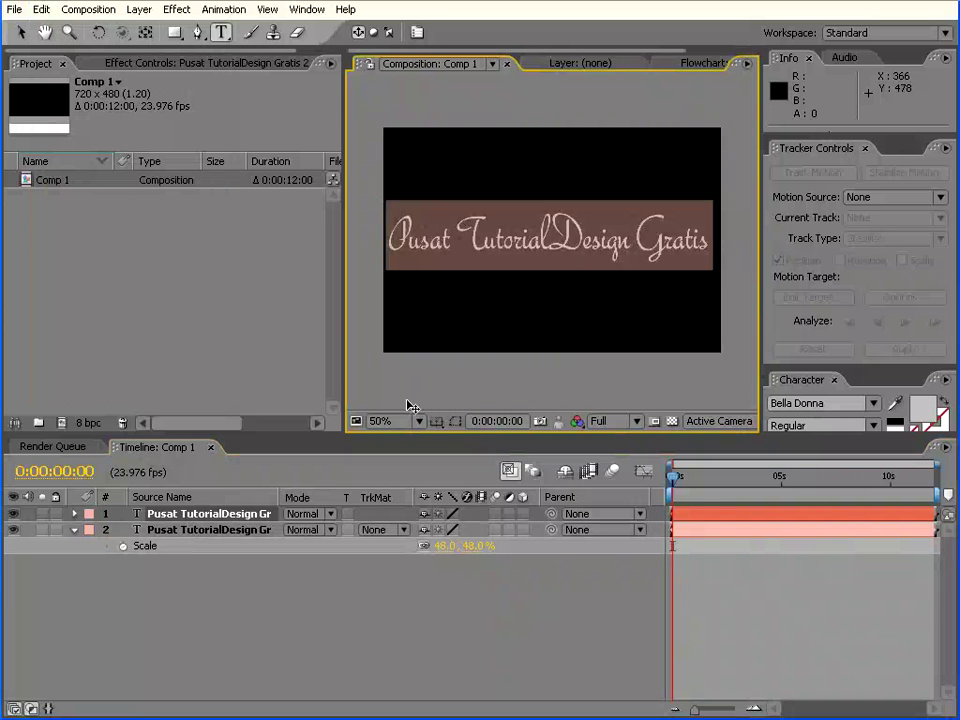
{"action": "key", "text": "BackSpace"}
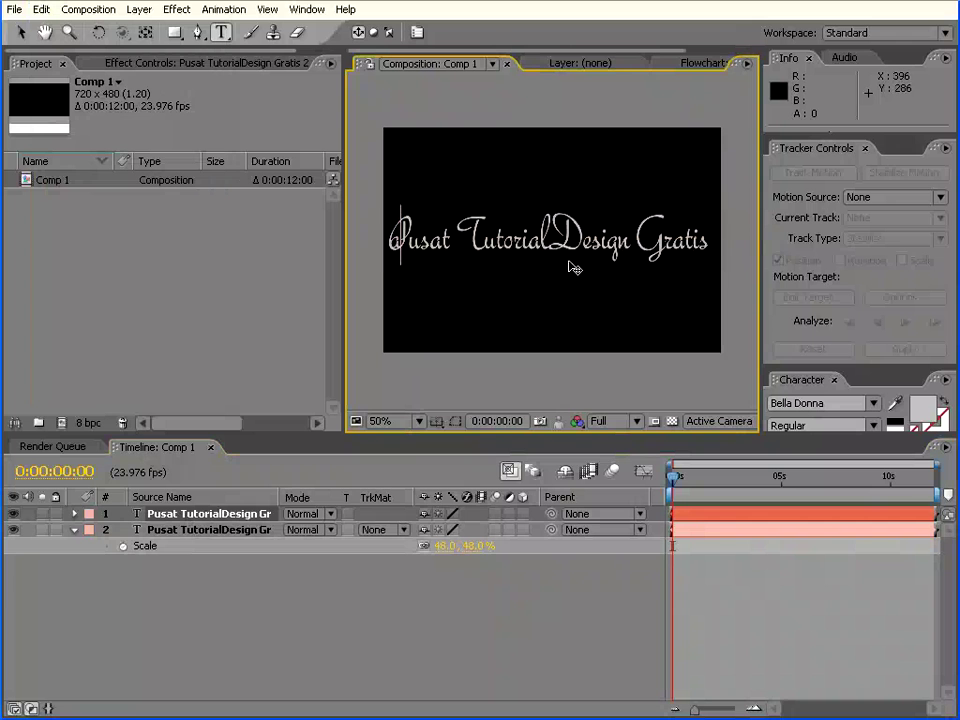
{"action": "type", "text": "Kursus di"}
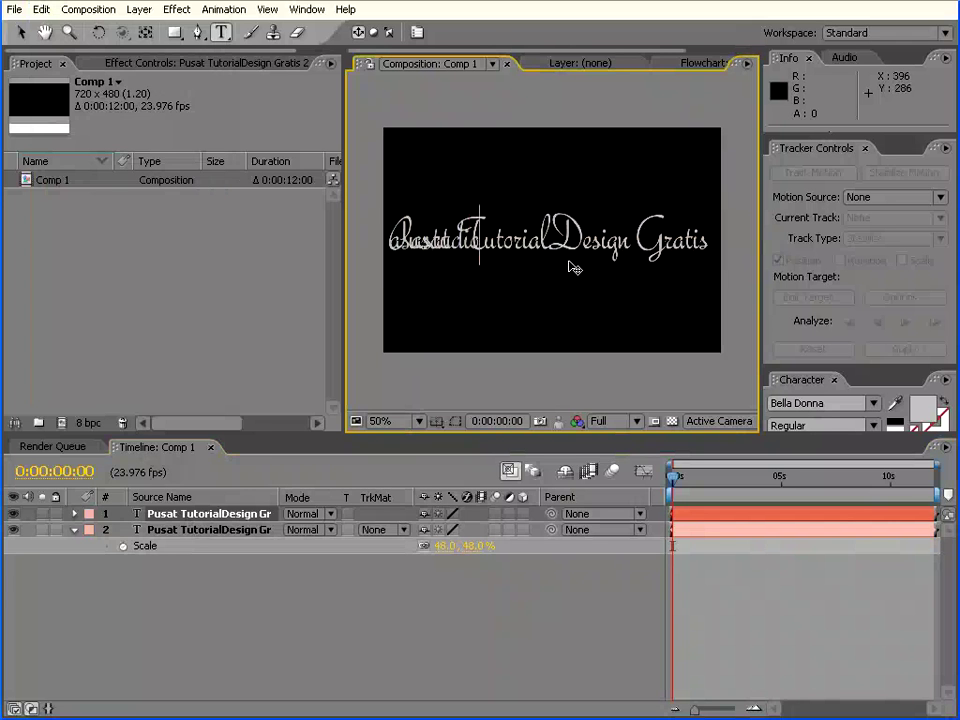
{"action": "type", "text": " Tuto"}
{"action": "key", "text": "KP_Enter"}
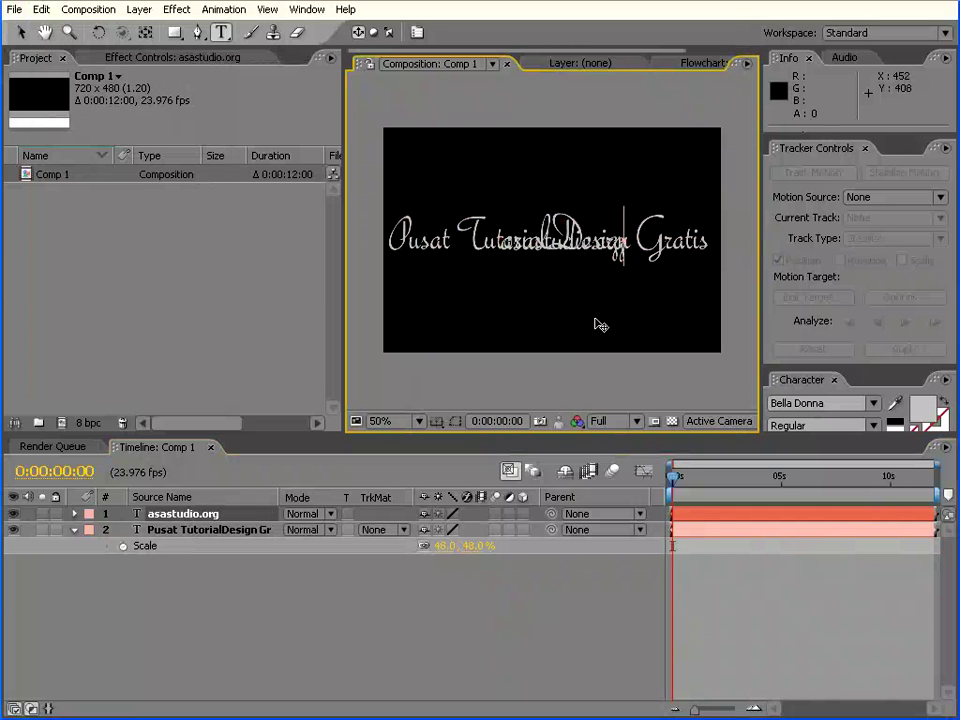
Step: Select the two text layers in turn and enable the 3D switch on the title
{"action": "left_click", "coordinate": [195, 516]}
{"action": "left_click", "coordinate": [204, 528]}
{"action": "left_click", "coordinate": [197, 516]}
{"action": "left_click", "coordinate": [218, 531]}
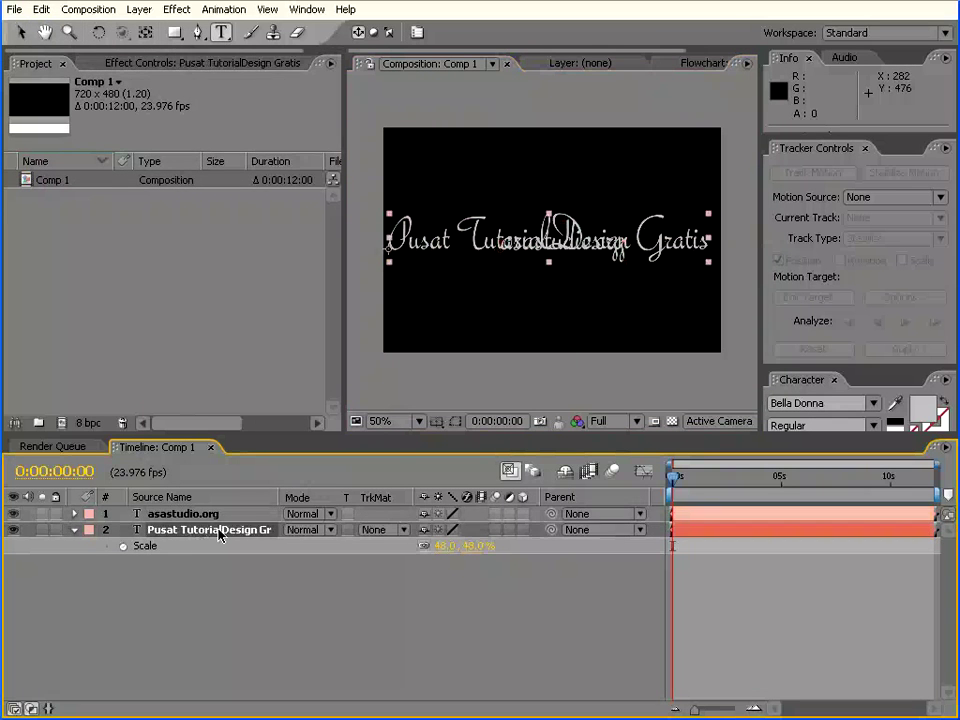
{"action": "left_click", "coordinate": [522, 513]}
Step: Make the other text layer 3D and switch the viewer to Top view
{"action": "left_click", "coordinate": [522, 529]}
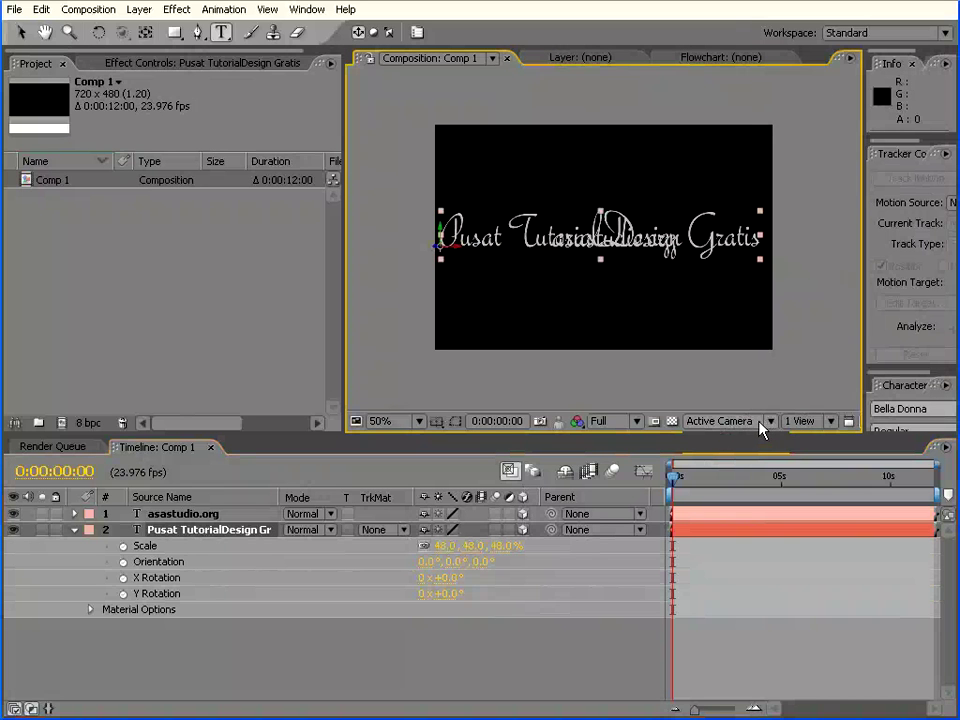
{"action": "left_click", "coordinate": [767, 421]}
{"action": "left_click", "coordinate": [736, 497]}
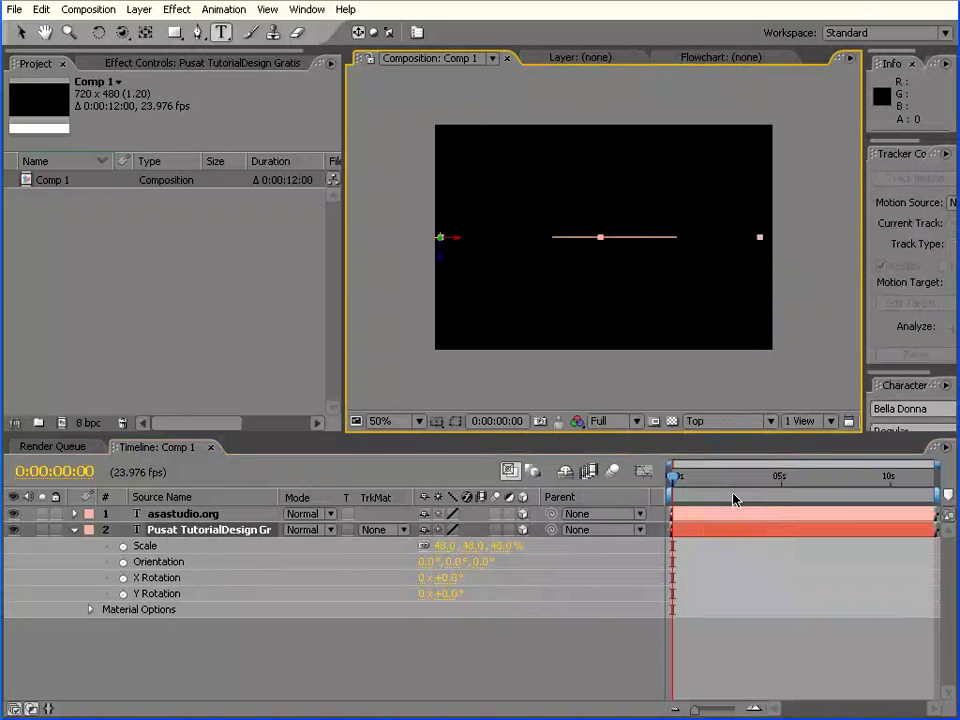
{"action": "left_click", "coordinate": [212, 538]}
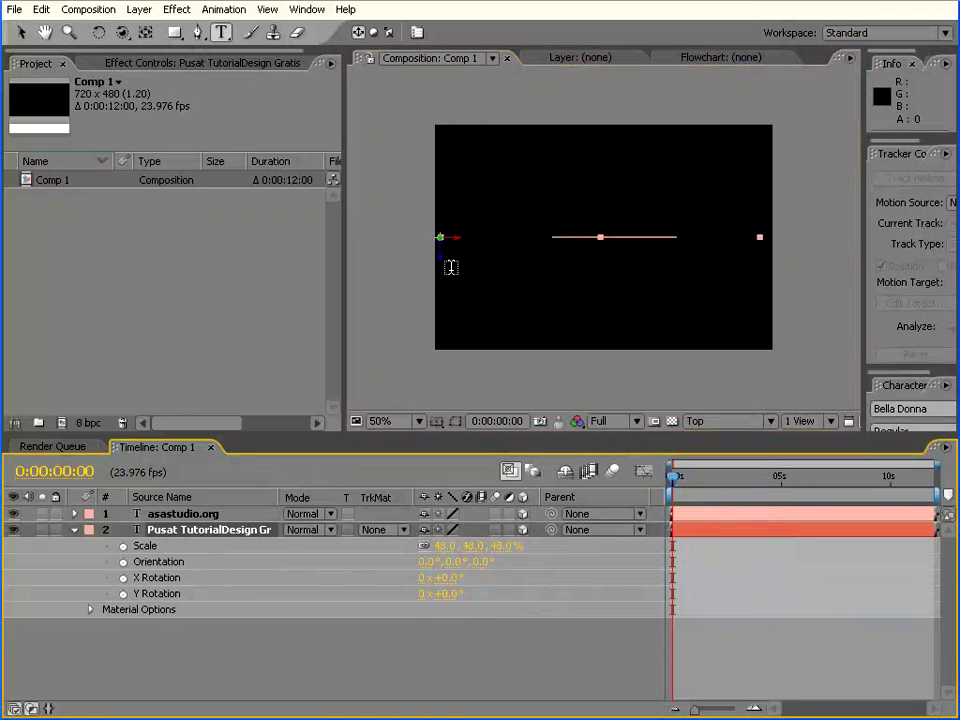
Step: Drag the title and asastudio.org apart along Z, then return to Active Camera view
{"action": "left_click", "coordinate": [20, 32]}
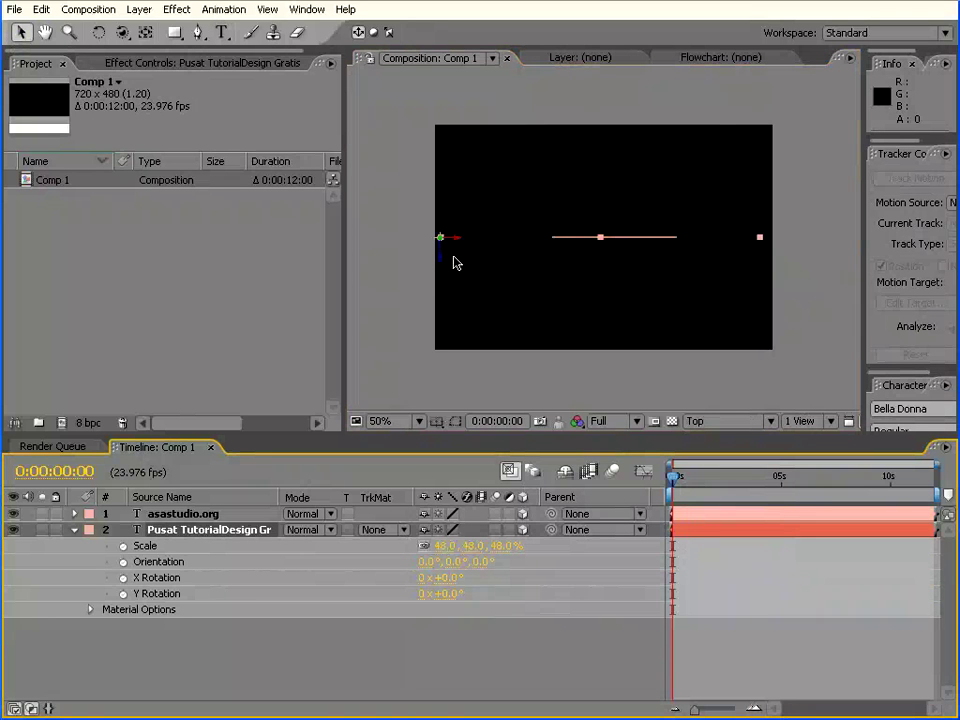
{"action": "left_click_drag", "start_coordinate": [444, 265], "coordinate": [447, 358]}
{"action": "left_click", "coordinate": [180, 513]}
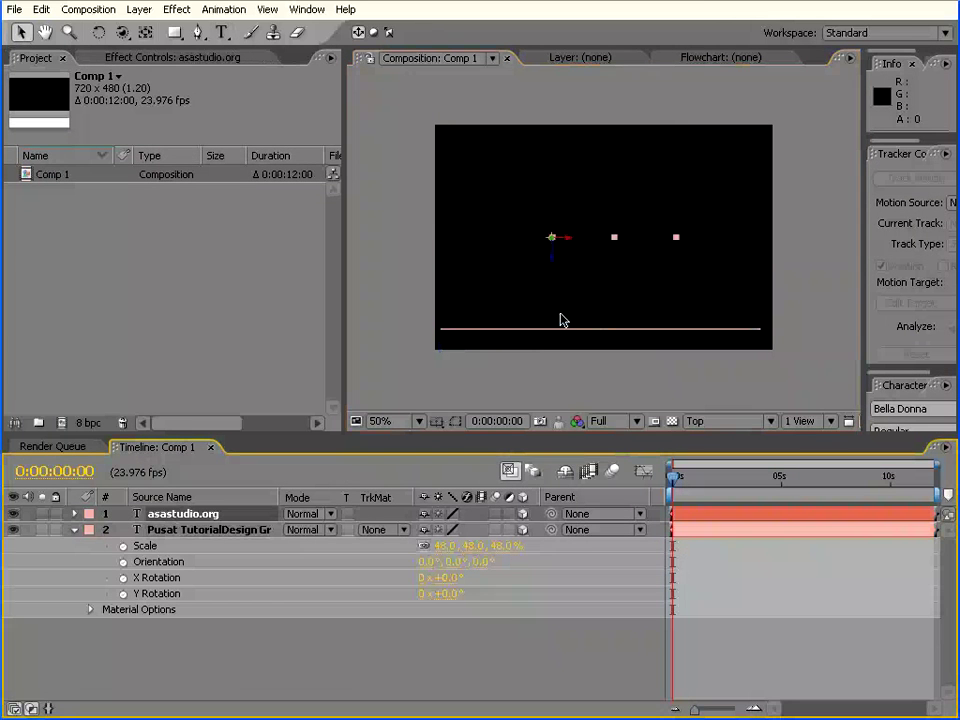
{"action": "left_click_drag", "start_coordinate": [554, 261], "coordinate": [556, 133]}
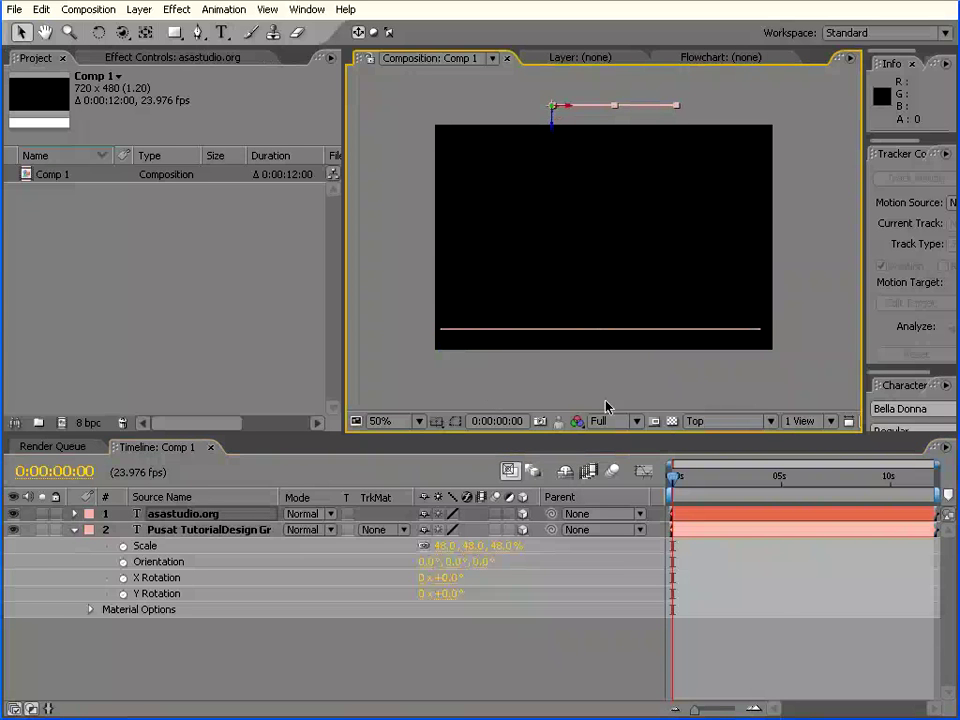
{"action": "left_click", "coordinate": [745, 421]}
{"action": "left_click", "coordinate": [740, 440]}
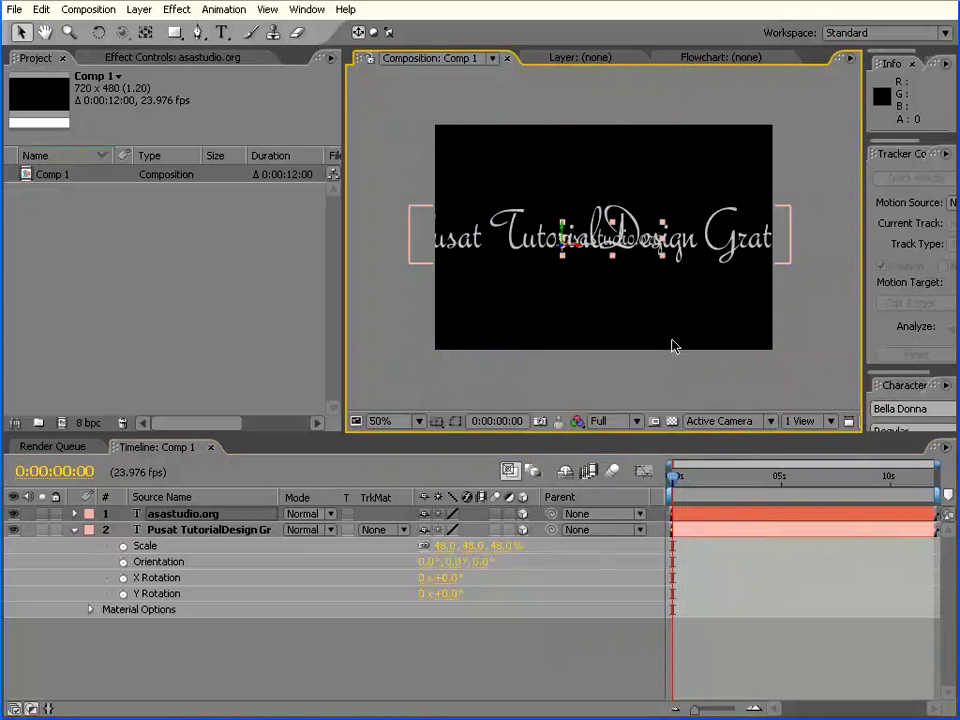
Step: Add a new camera layer using the 35mm lens preset
{"action": "left_click", "coordinate": [138, 12]}
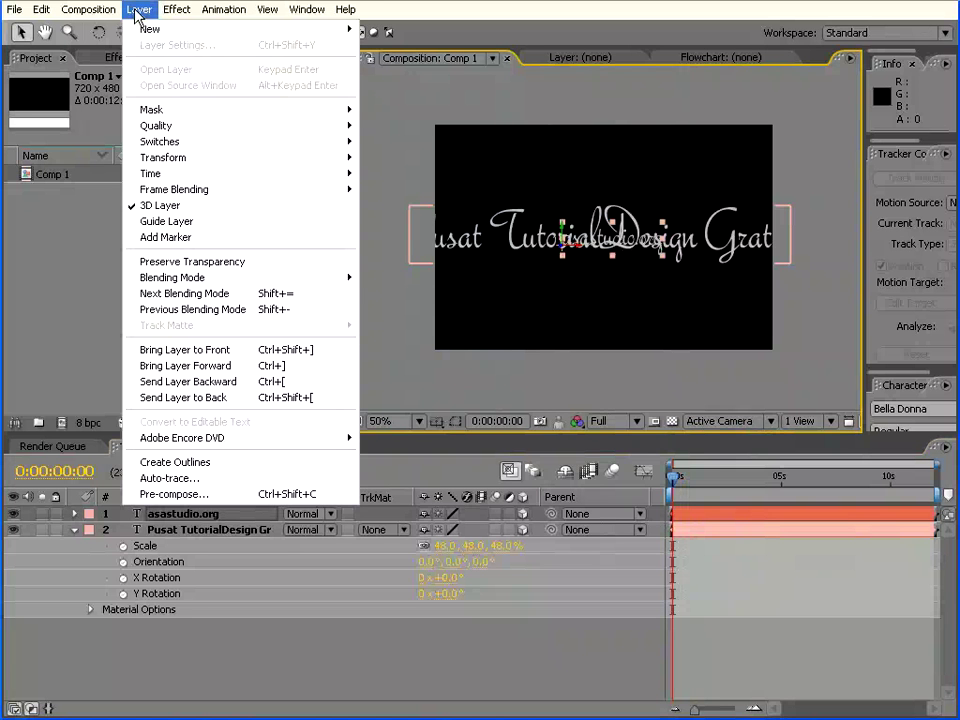
{"action": "mouse_move", "coordinate": [170, 33]}
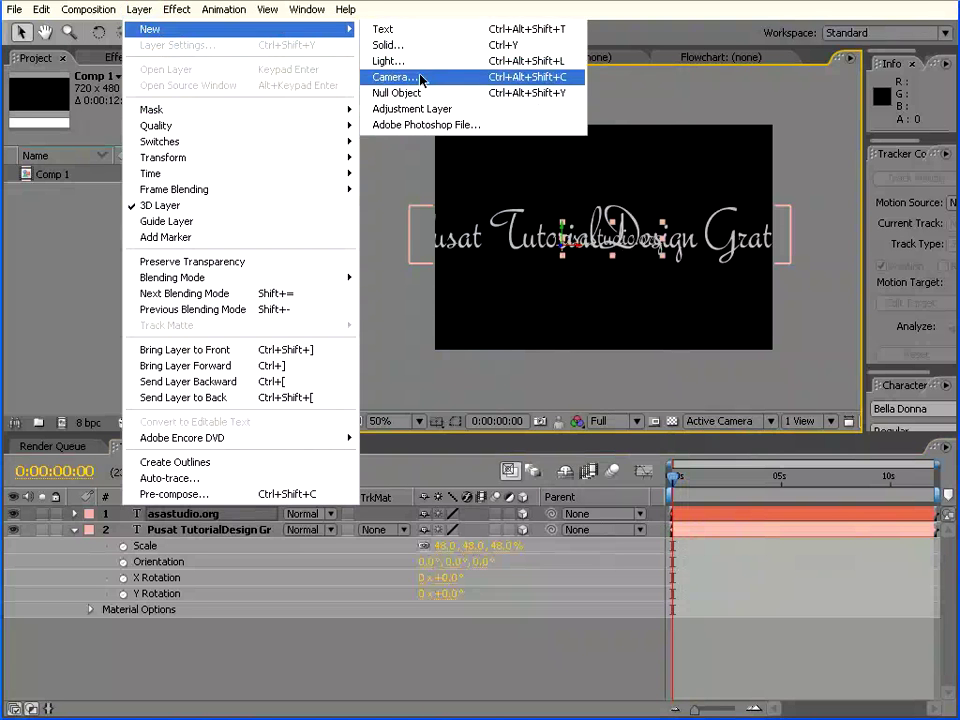
{"action": "left_click", "coordinate": [423, 79]}
{"action": "left_click", "coordinate": [737, 160]}
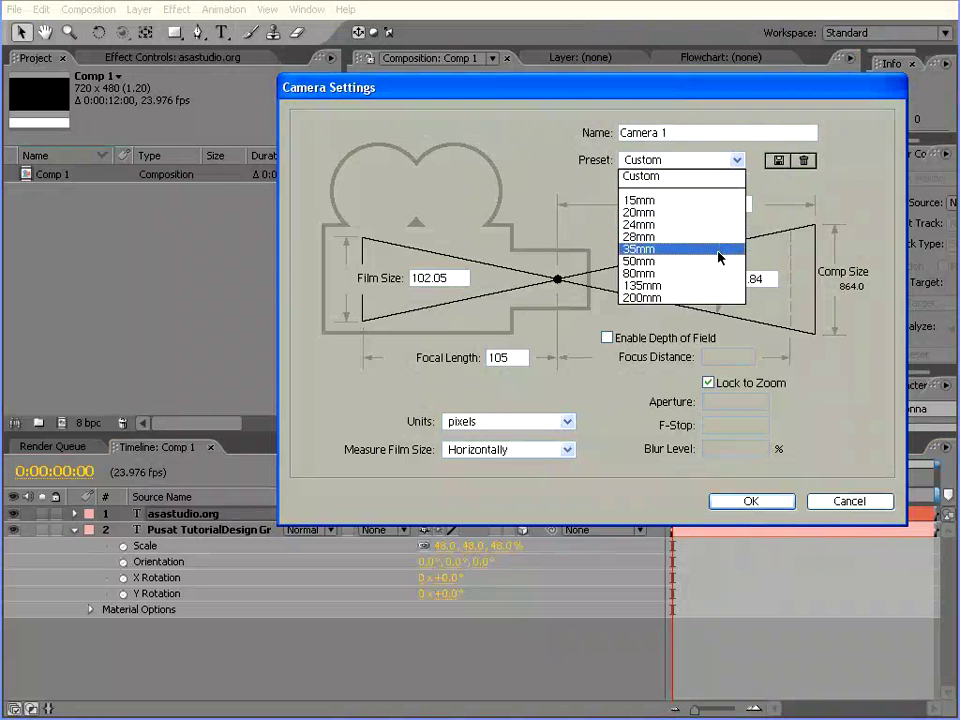
{"action": "left_click", "coordinate": [719, 249]}
{"action": "left_click", "coordinate": [751, 501]}
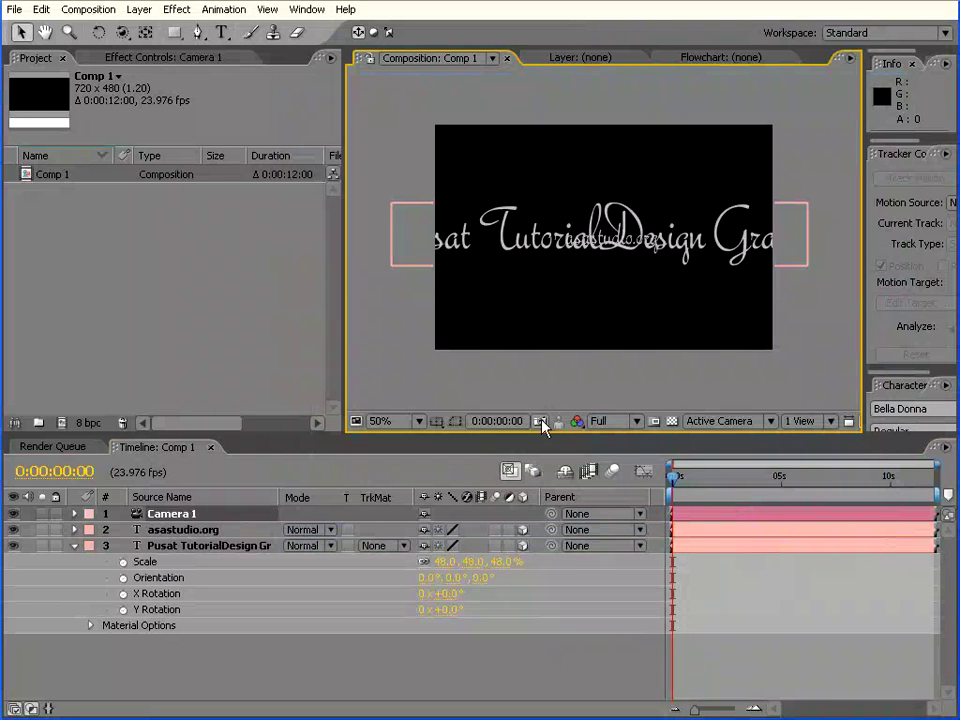
Step: Try the Track Z, Track XY and Orbit camera tools, then undo the orbit
{"action": "left_click", "coordinate": [122, 33]}
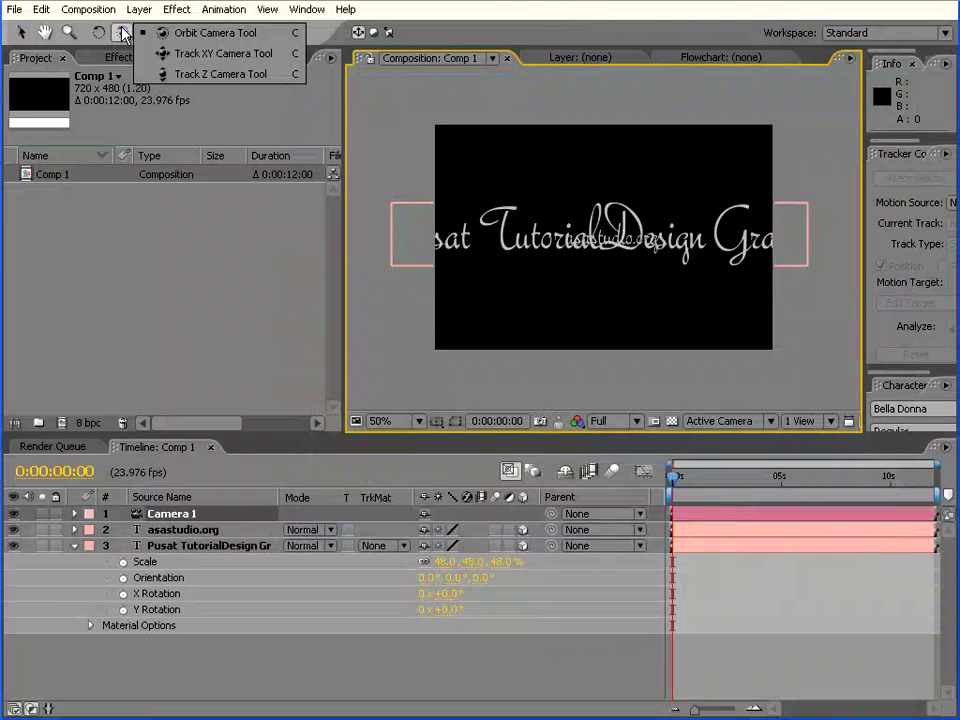
{"action": "left_click", "coordinate": [175, 54]}
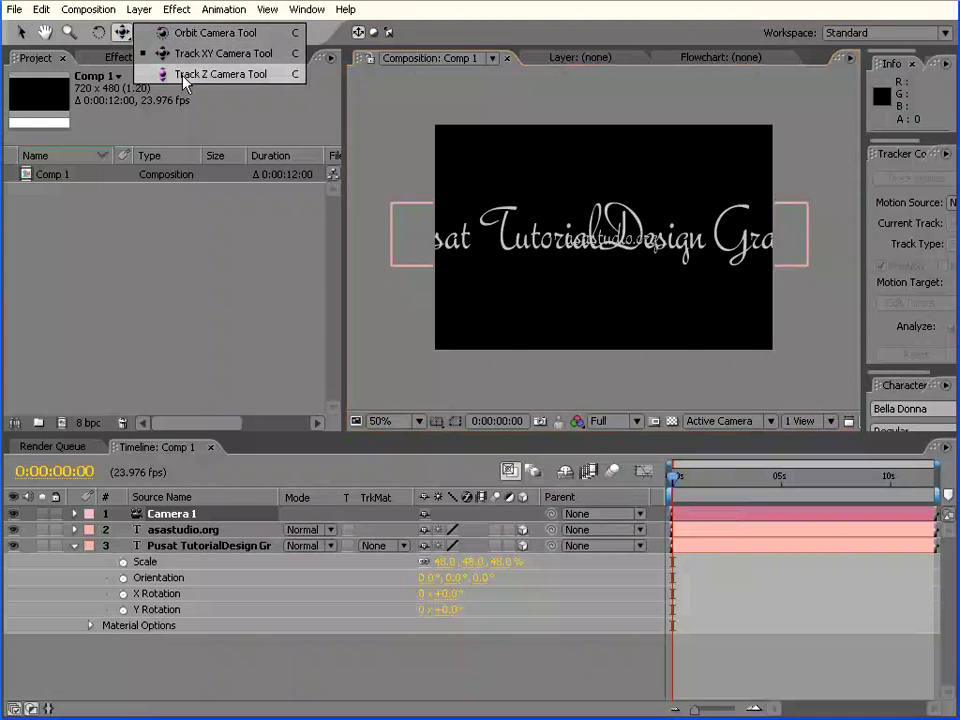
{"action": "left_click", "coordinate": [184, 75]}
{"action": "mouse_move", "coordinate": [617, 287]}
{"action": "left_mouse_down"}
{"action": "mouse_move", "coordinate": [617, 272]}
{"action": "mouse_move", "coordinate": [573, 227]}
{"action": "mouse_move", "coordinate": [580, 207]}
{"action": "mouse_move", "coordinate": [579, 336]}
{"action": "left_mouse_up"}
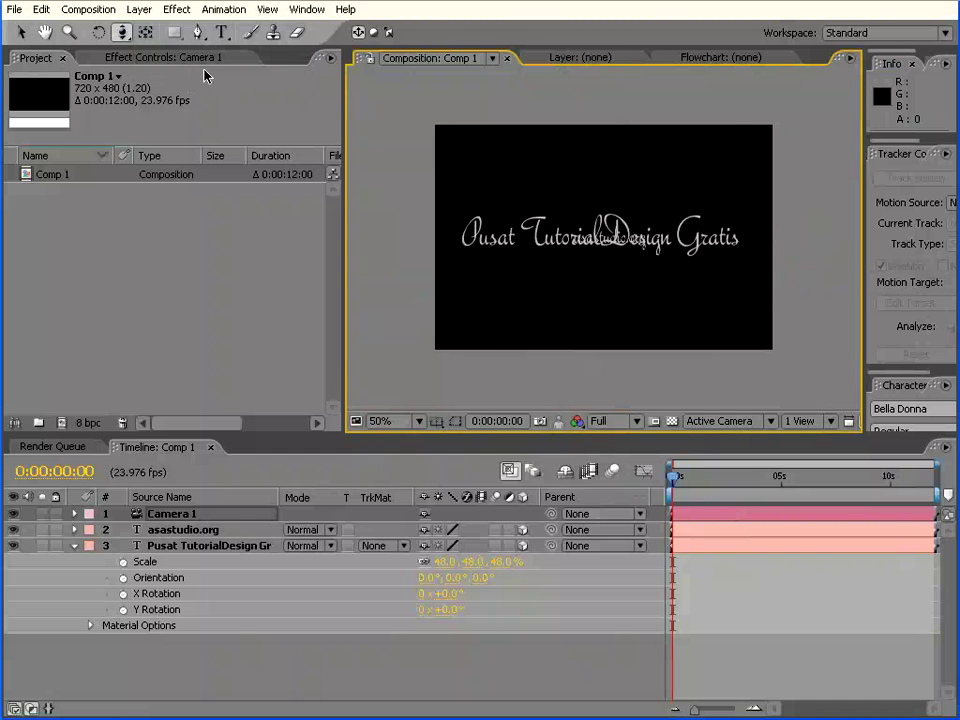
{"action": "left_click_drag", "start_coordinate": [121, 32], "coordinate": [208, 56]}
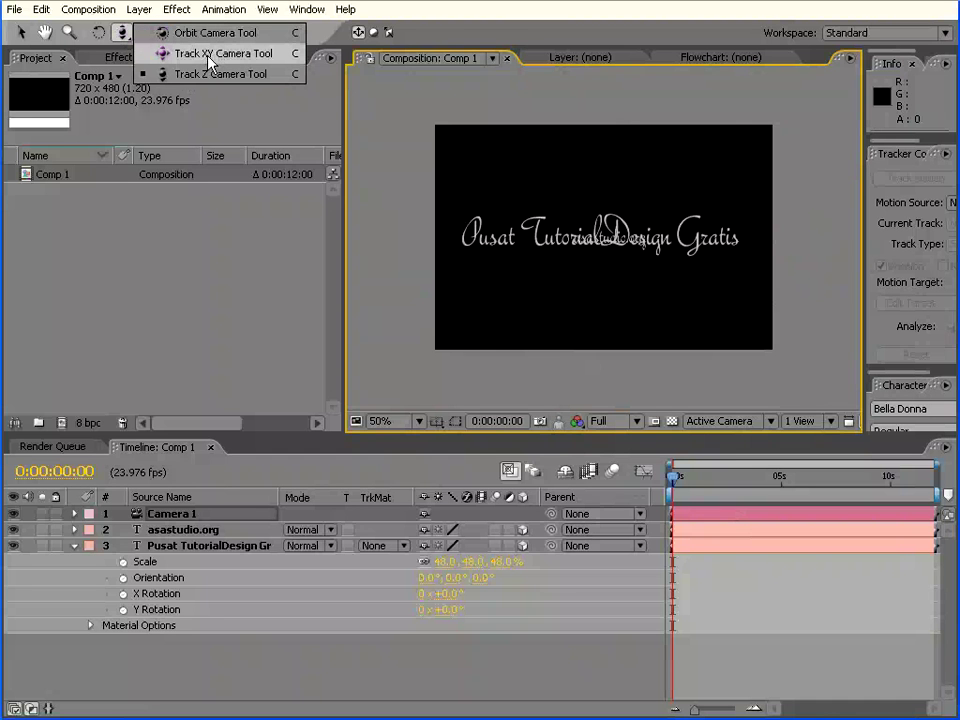
{"action": "left_click_drag", "start_coordinate": [250, 66], "coordinate": [250, 66]}
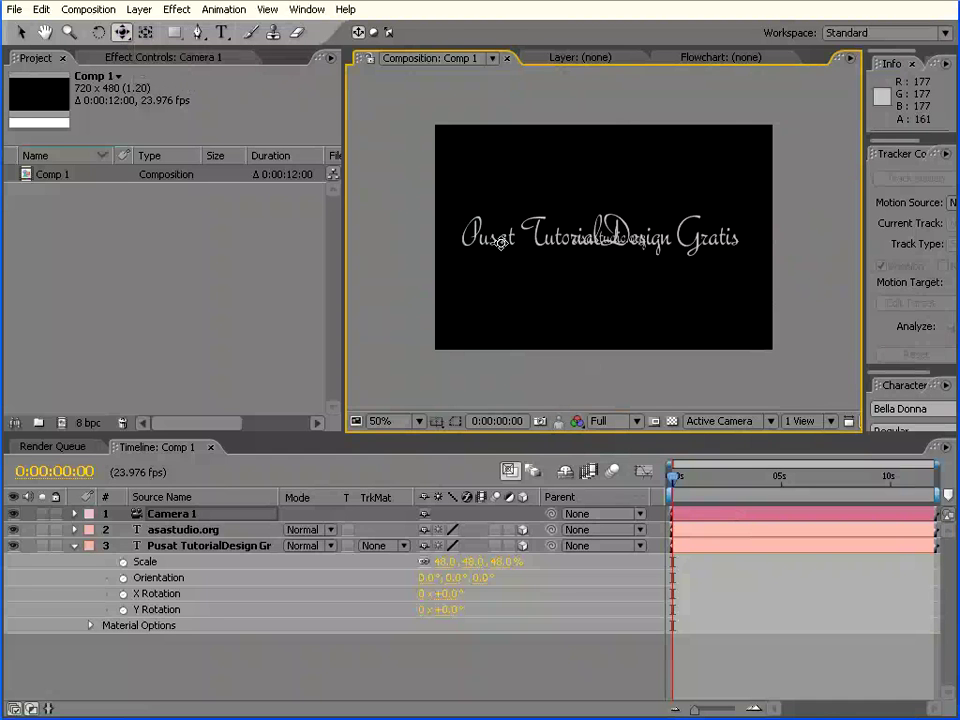
{"action": "mouse_move", "coordinate": [493, 270]}
{"action": "left_mouse_down"}
{"action": "mouse_move", "coordinate": [163, 463]}
{"action": "mouse_move", "coordinate": [942, 64]}
{"action": "mouse_move", "coordinate": [622, 298]}
{"action": "left_mouse_up"}
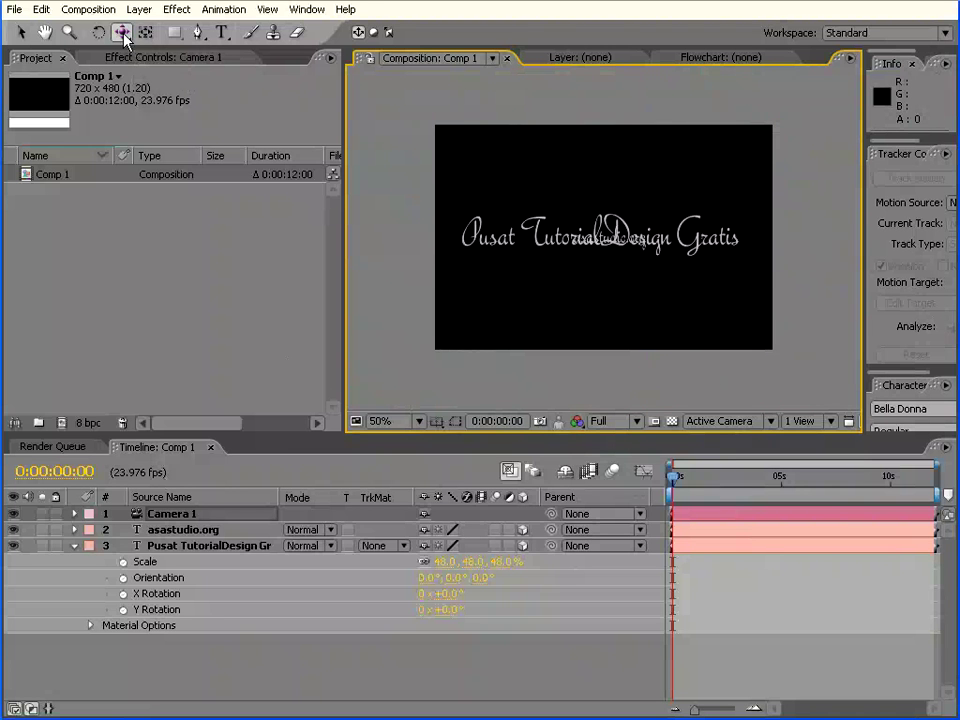
{"action": "left_click_drag", "start_coordinate": [121, 32], "coordinate": [169, 38]}
{"action": "left_click_drag", "start_coordinate": [446, 251], "coordinate": [510, 298]}
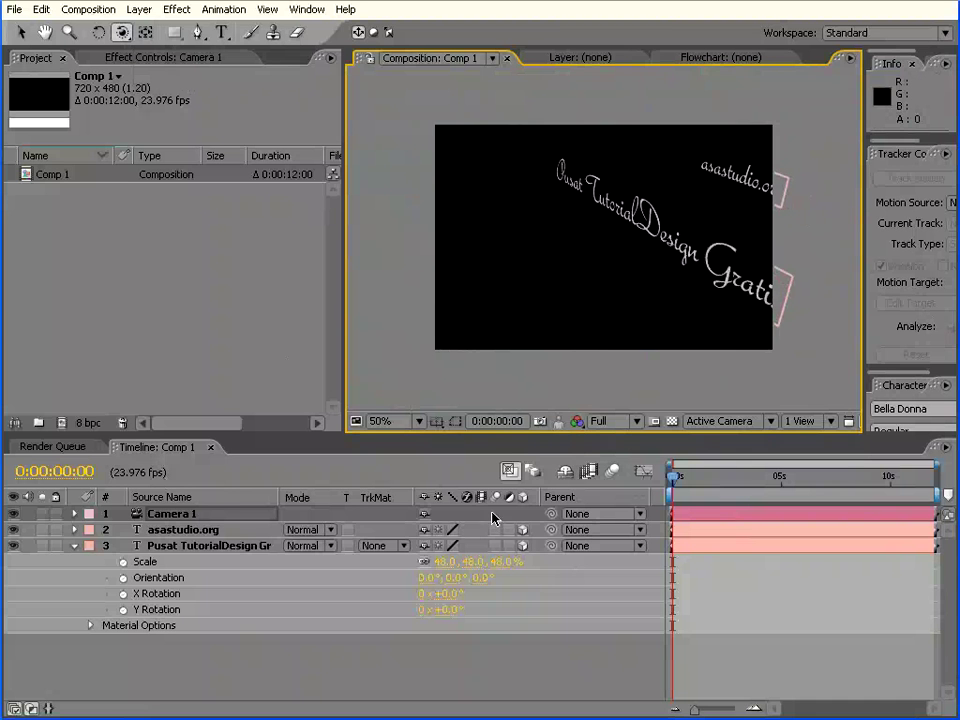
{"action": "key", "text": "ctrl+z"}
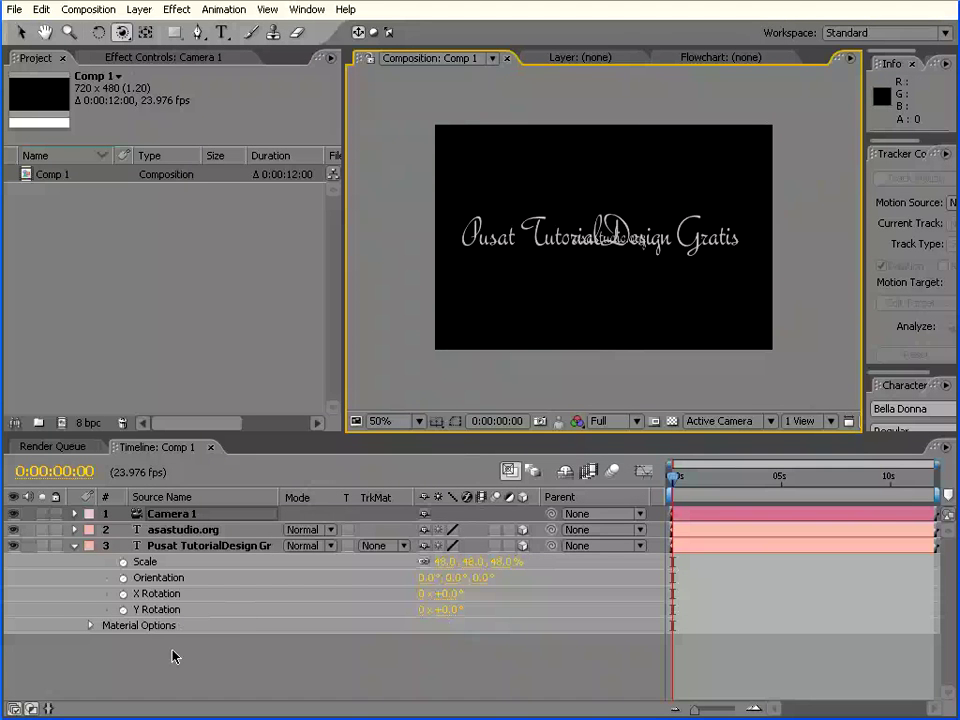
Step: Add a 720×480 White Solid 1 and drag it below the text layers
{"action": "left_click", "coordinate": [139, 9]}
{"action": "mouse_move", "coordinate": [200, 29]}
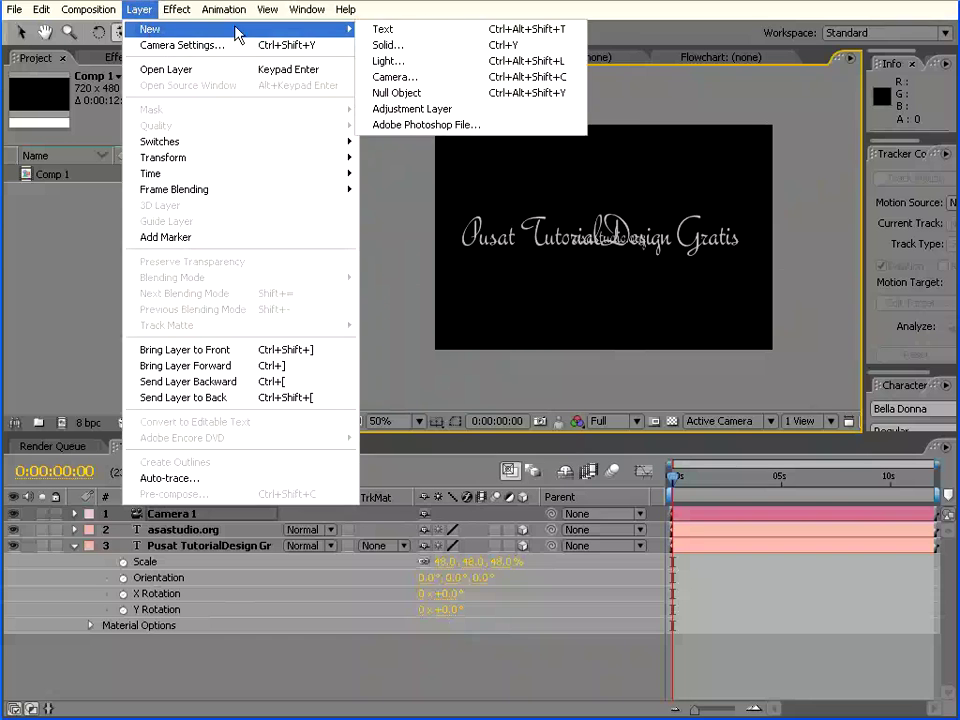
{"action": "left_click", "coordinate": [452, 46]}
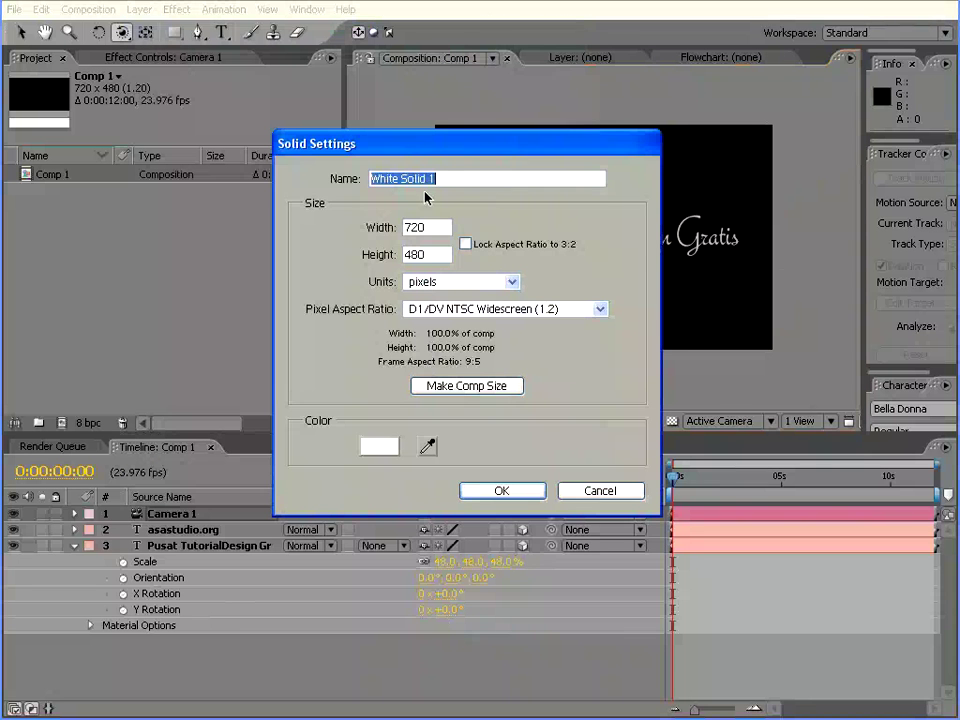
{"action": "left_click", "coordinate": [491, 494]}
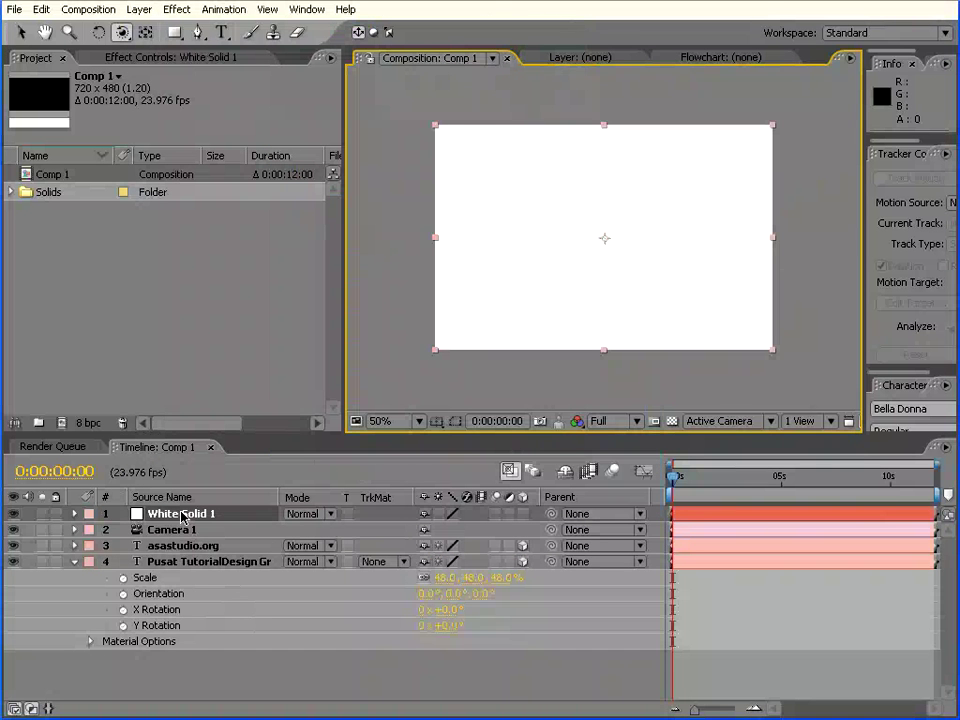
{"action": "left_click_drag", "start_coordinate": [181, 516], "coordinate": [170, 651]}
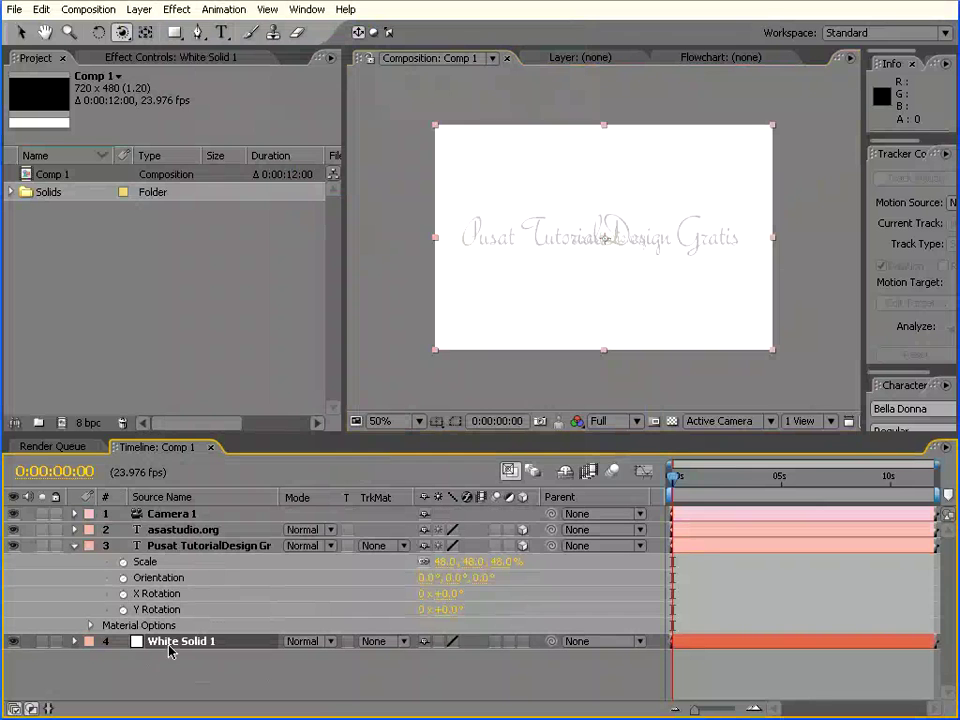
Step: Apply Generate > 4-Color Gradient to White Solid 1
{"action": "left_click", "coordinate": [178, 10]}
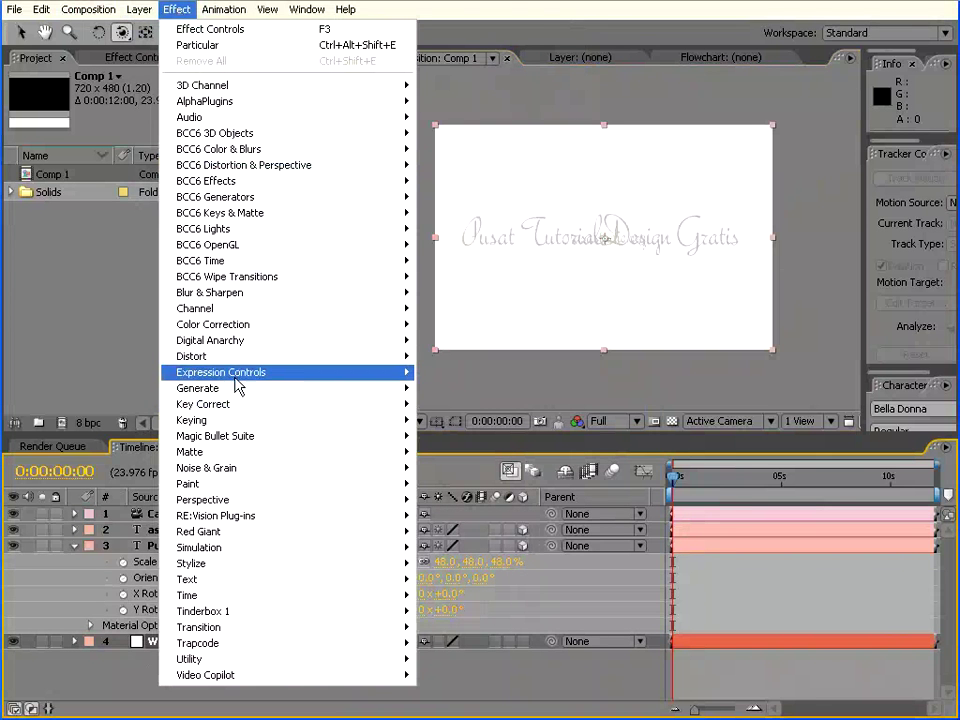
{"action": "mouse_move", "coordinate": [249, 391]}
{"action": "left_click", "coordinate": [454, 6]}
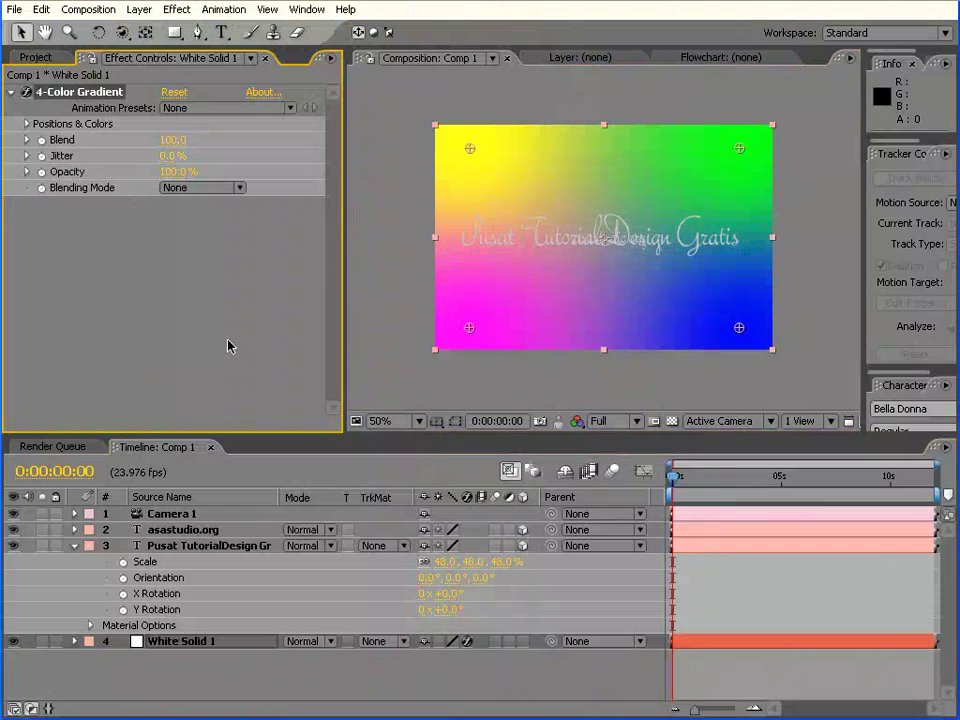
{"action": "left_click", "coordinate": [583, 486]}
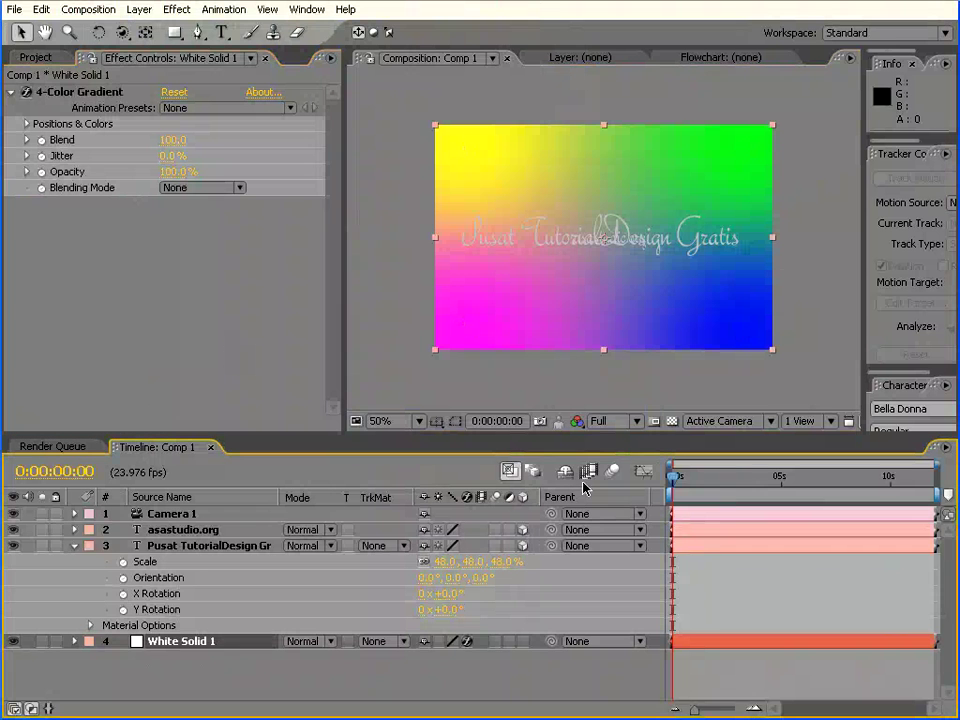
Step: Darken gradient Color 1 to dark grey and Color 2 to deep green
{"action": "left_click", "coordinate": [26, 124]}
{"action": "left_click", "coordinate": [169, 156]}
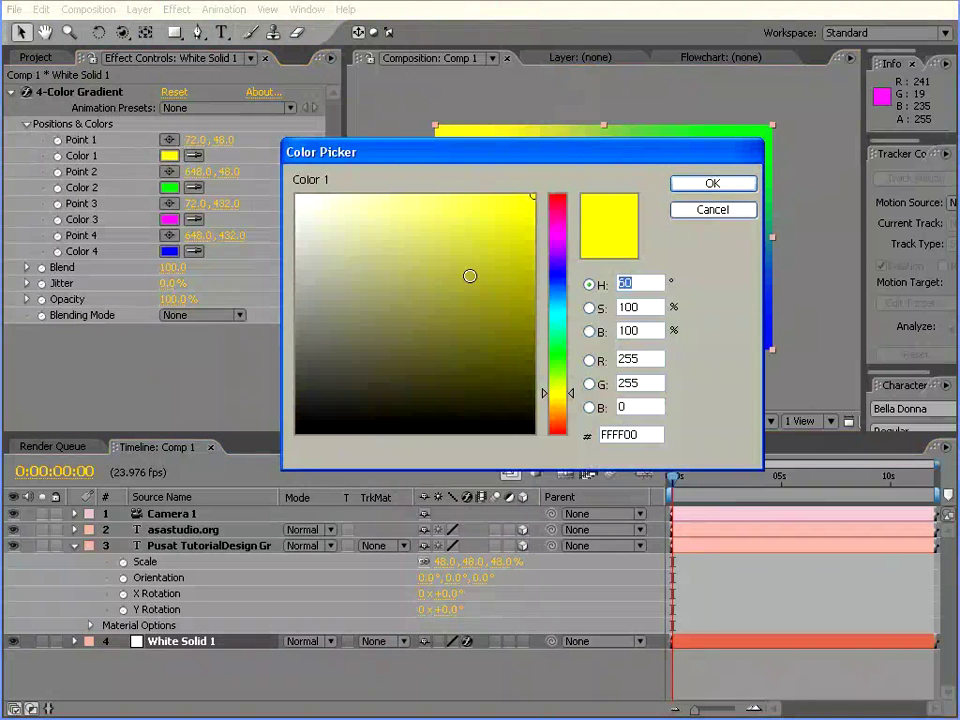
{"action": "mouse_move", "coordinate": [470, 276]}
{"action": "left_mouse_down"}
{"action": "mouse_move", "coordinate": [295, 404]}
{"action": "mouse_move", "coordinate": [295, 375]}
{"action": "left_mouse_up"}
{"action": "left_click", "coordinate": [712, 183]}
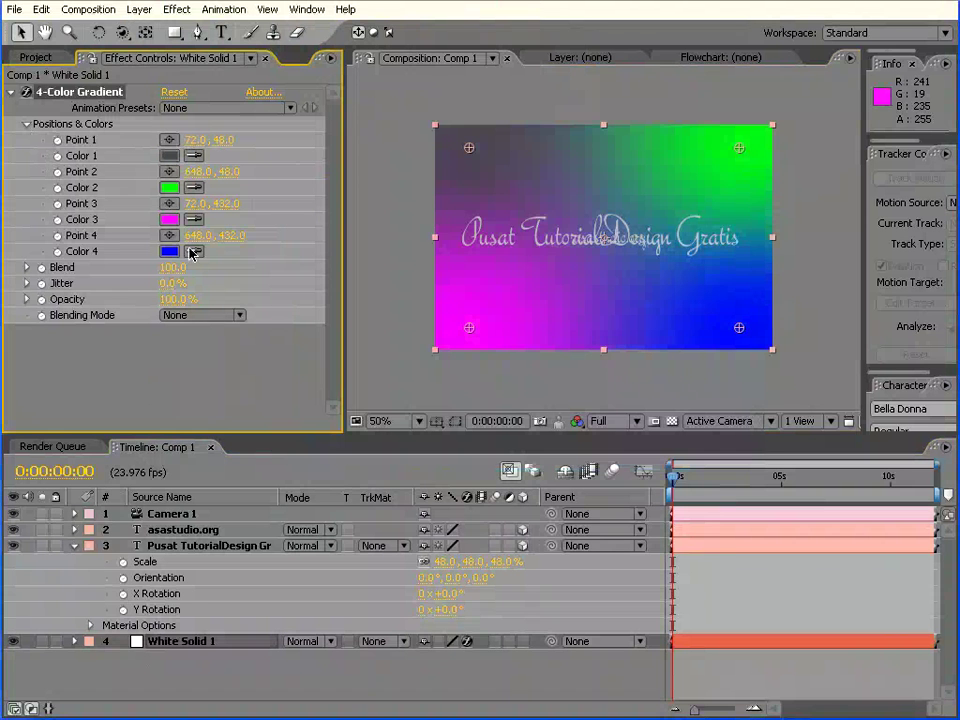
{"action": "left_click", "coordinate": [169, 188]}
{"action": "left_click_drag", "start_coordinate": [336, 324], "coordinate": [544, 367]}
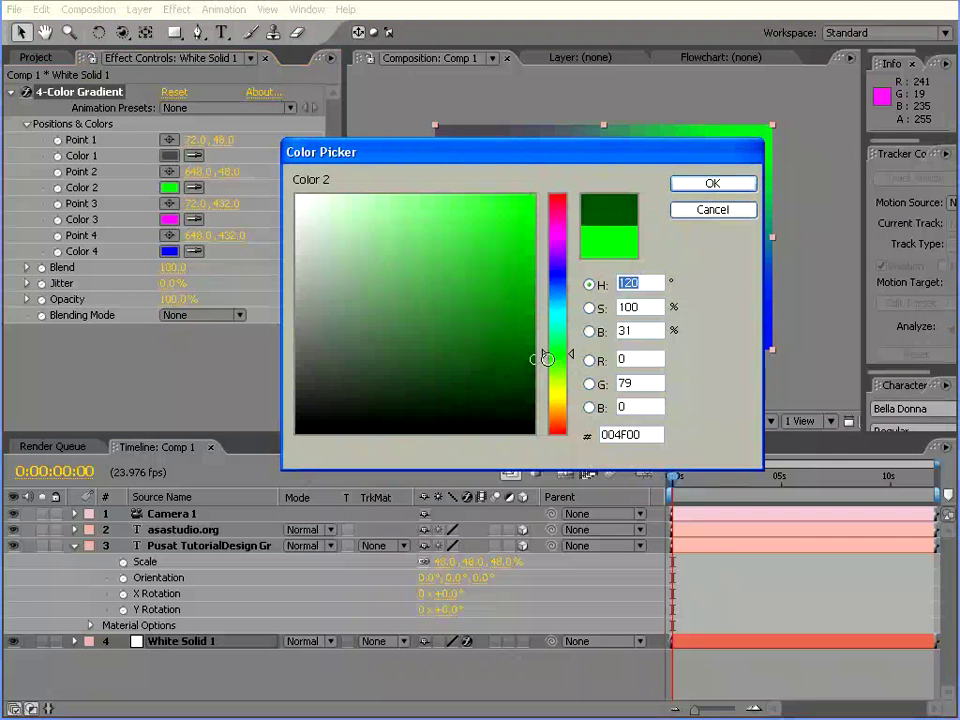
{"action": "left_click", "coordinate": [712, 183]}
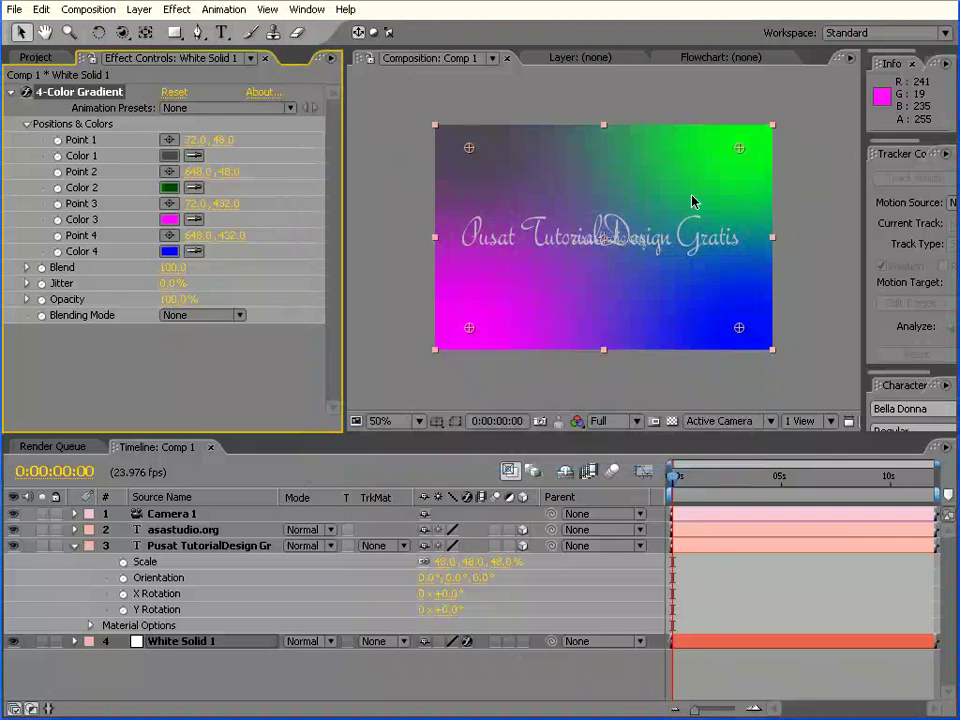
Step: Darken gradient Color 3 to deep purple and Color 4 to navy
{"action": "left_click", "coordinate": [169, 219]}
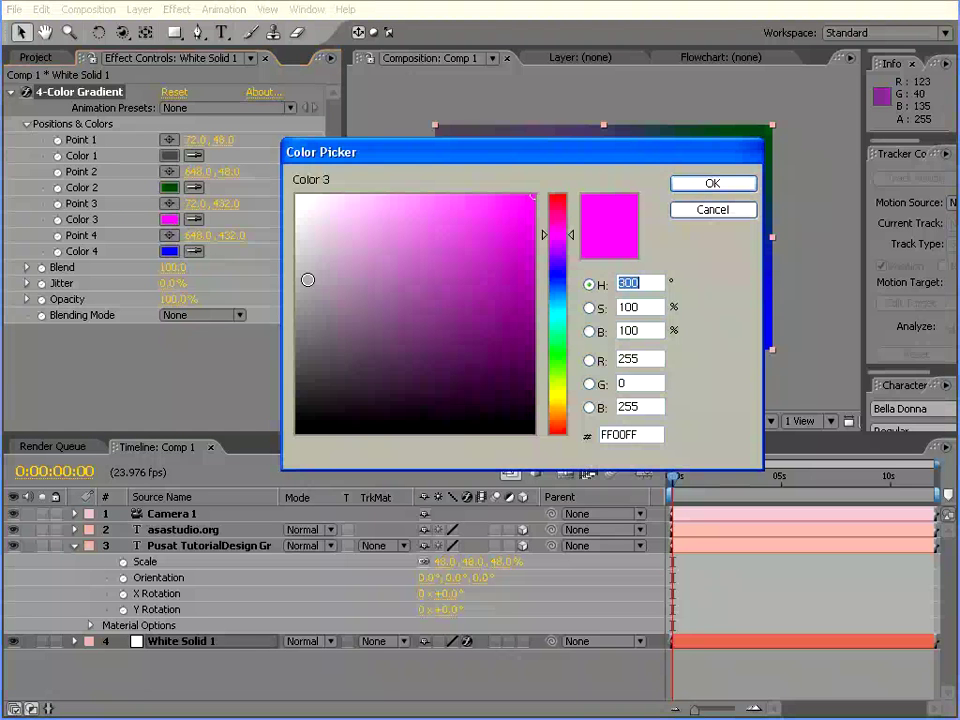
{"action": "mouse_move", "coordinate": [535, 290]}
{"action": "left_mouse_down"}
{"action": "mouse_move", "coordinate": [538, 396]}
{"action": "mouse_move", "coordinate": [536, 381]}
{"action": "left_mouse_up"}
{"action": "left_click", "coordinate": [712, 183]}
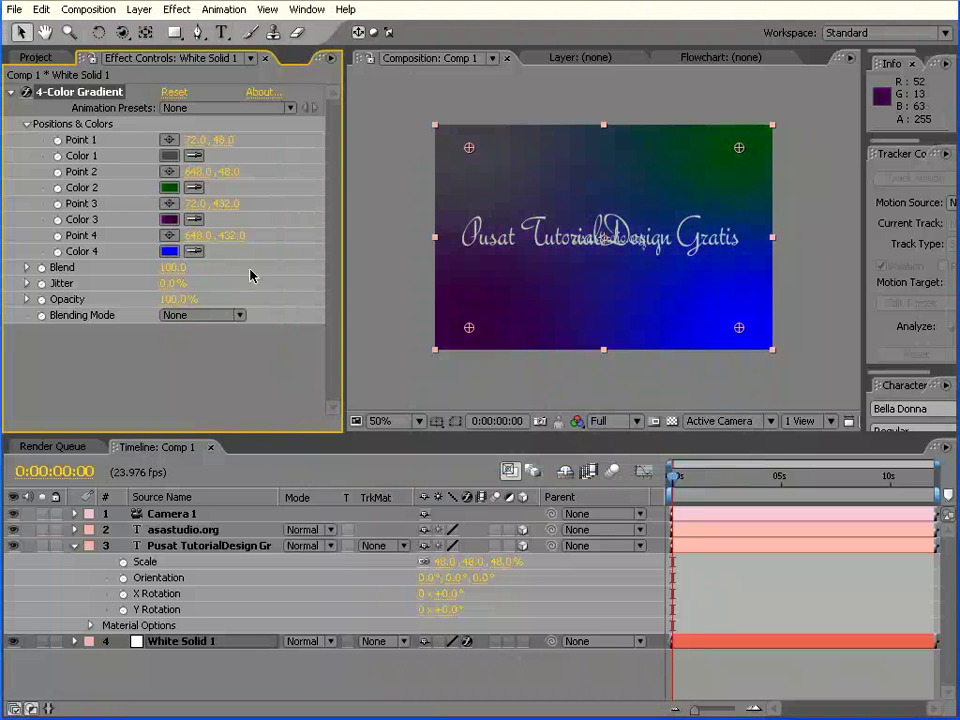
{"action": "left_click", "coordinate": [169, 251]}
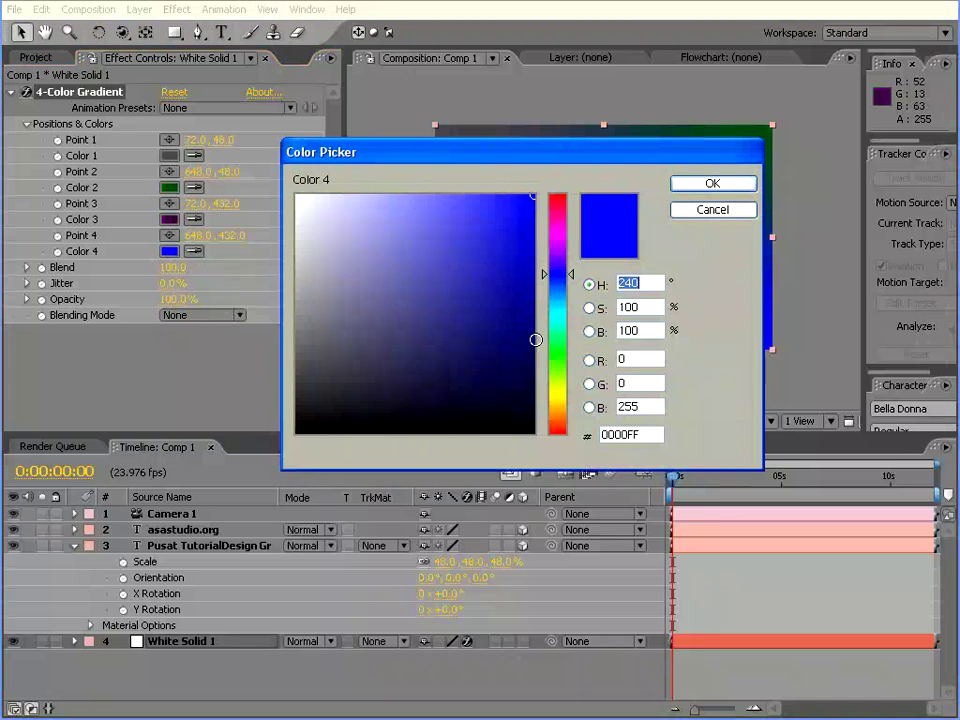
{"action": "left_click_drag", "start_coordinate": [536, 339], "coordinate": [538, 401]}
{"action": "left_click", "coordinate": [695, 187]}
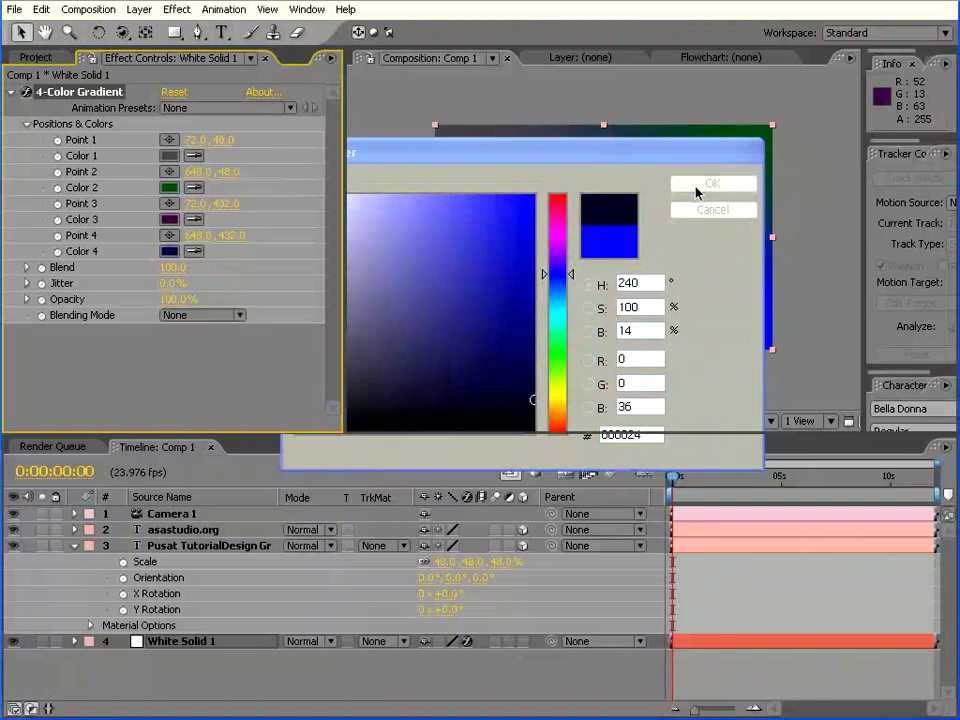
{"action": "left_click", "coordinate": [134, 483]}
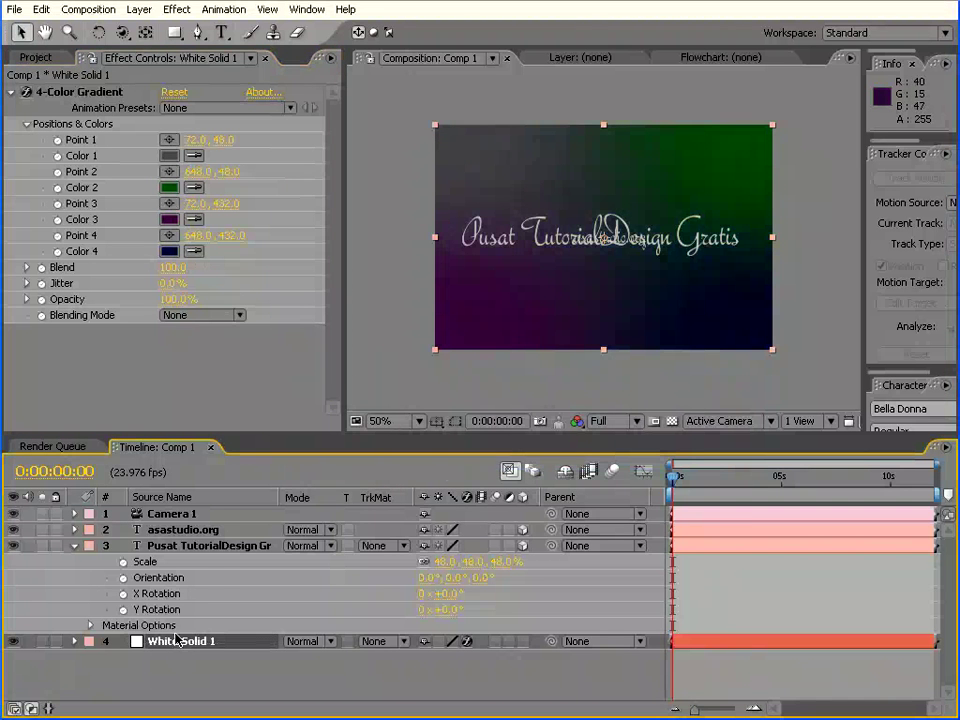
Step: Expand Camera 1's Camera Options and move the time indicator to 0:00:04:15
{"action": "left_click", "coordinate": [176, 532]}
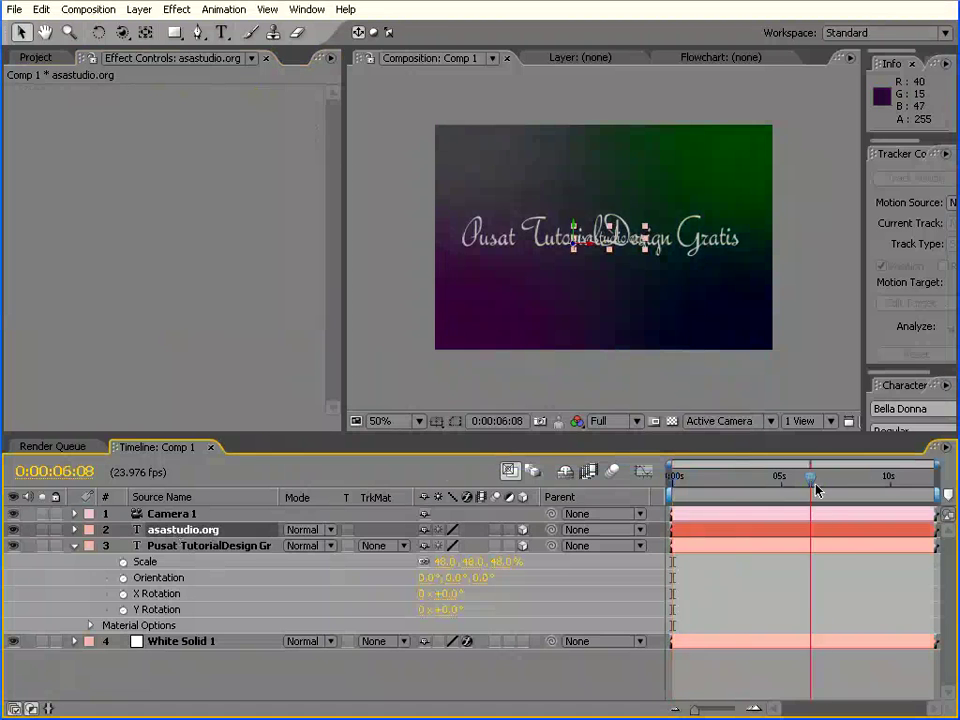
{"action": "left_click", "coordinate": [76, 514]}
{"action": "left_click_drag", "start_coordinate": [268, 437], "coordinate": [269, 348]}
{"action": "left_click", "coordinate": [90, 456]}
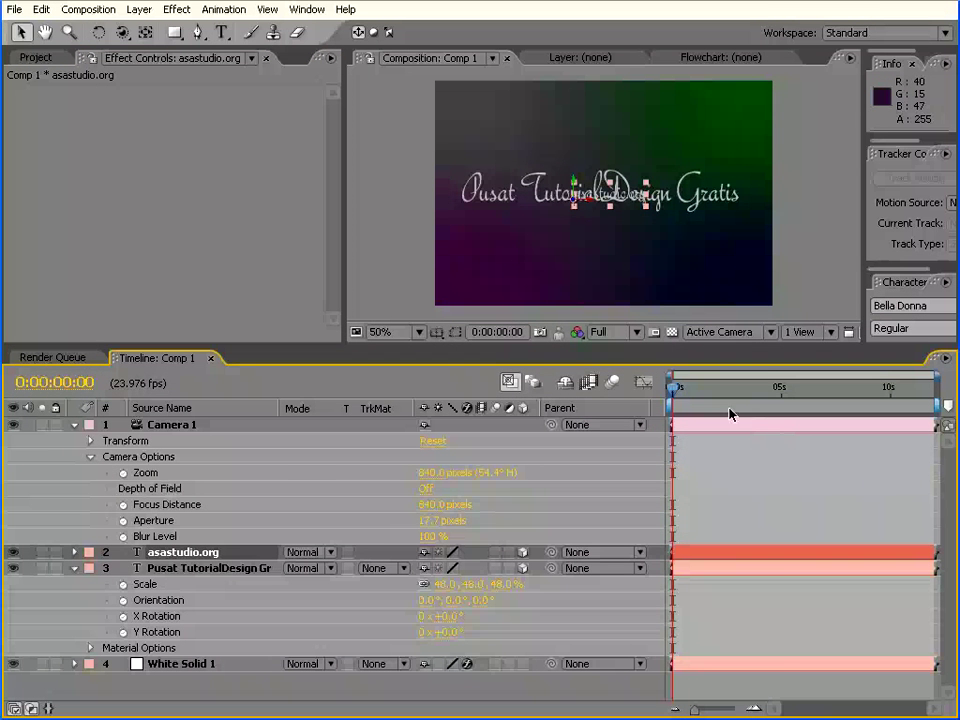
{"action": "left_click_drag", "start_coordinate": [673, 392], "coordinate": [776, 392]}
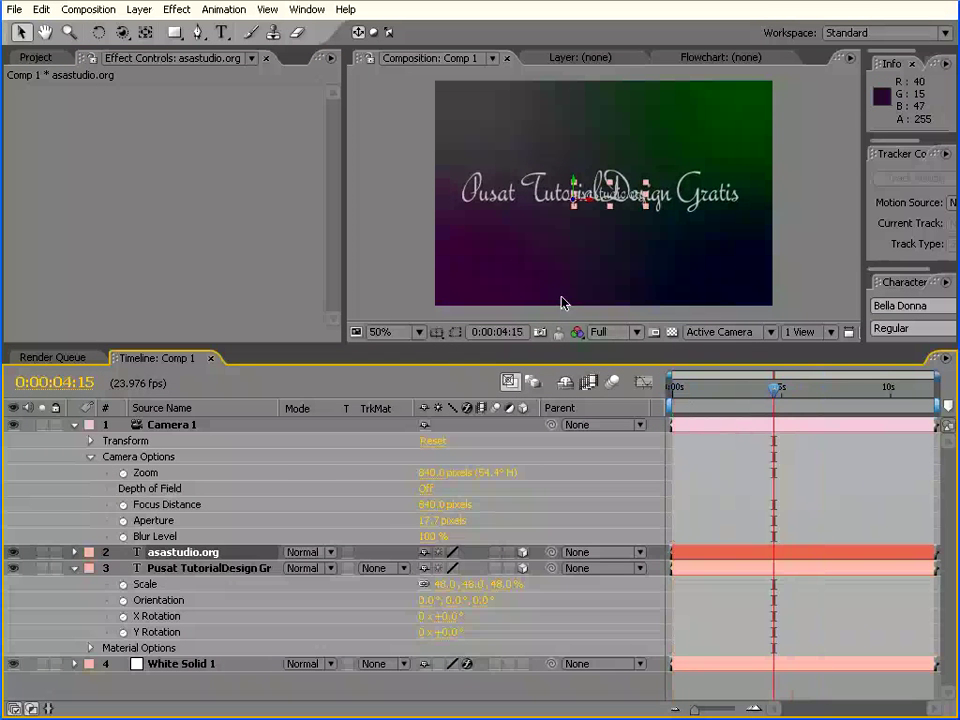
Step: Enlarge the composition panel and set the viewer zoom to 100%
{"action": "left_click_drag", "start_coordinate": [424, 352], "coordinate": [424, 496]}
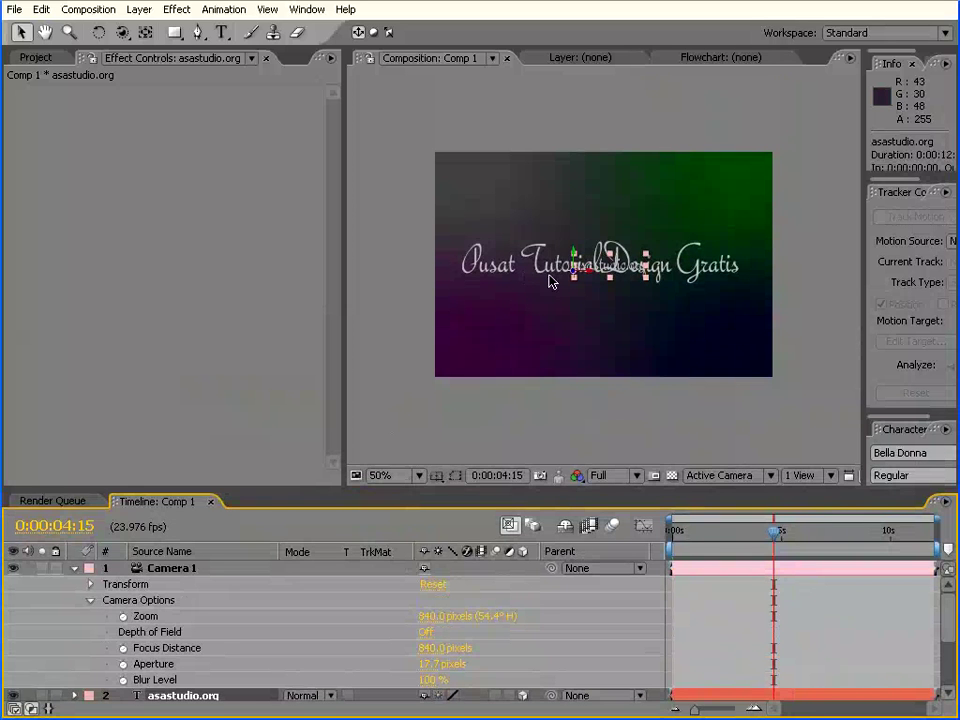
{"action": "scroll", "coordinate": [549, 283], "scroll_direction": "up", "scroll_amount": 2}
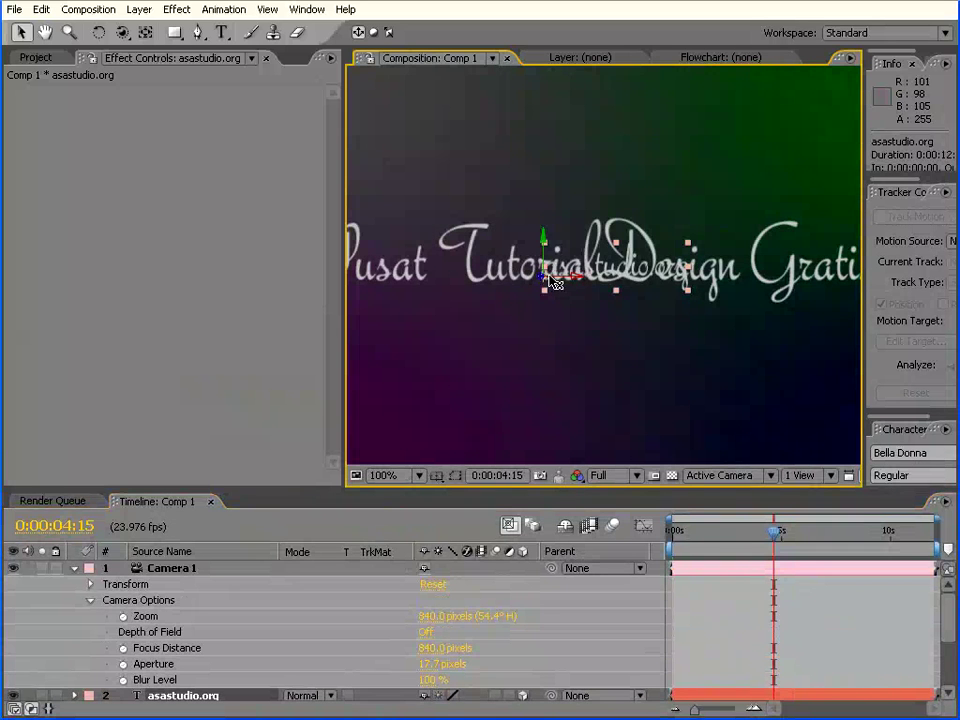
{"action": "scroll", "coordinate": [549, 283], "scroll_direction": "up", "scroll_amount": 1}
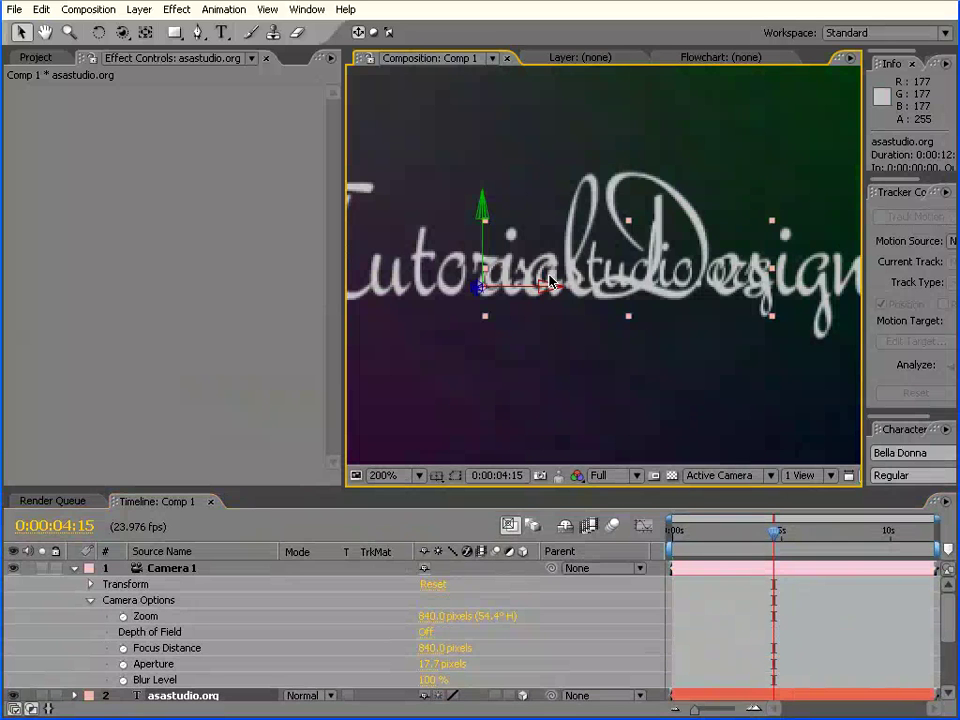
{"action": "scroll", "coordinate": [549, 283], "scroll_direction": "down", "scroll_amount": 1}
{"action": "scroll", "coordinate": [549, 283], "scroll_direction": "down", "scroll_amount": 2}
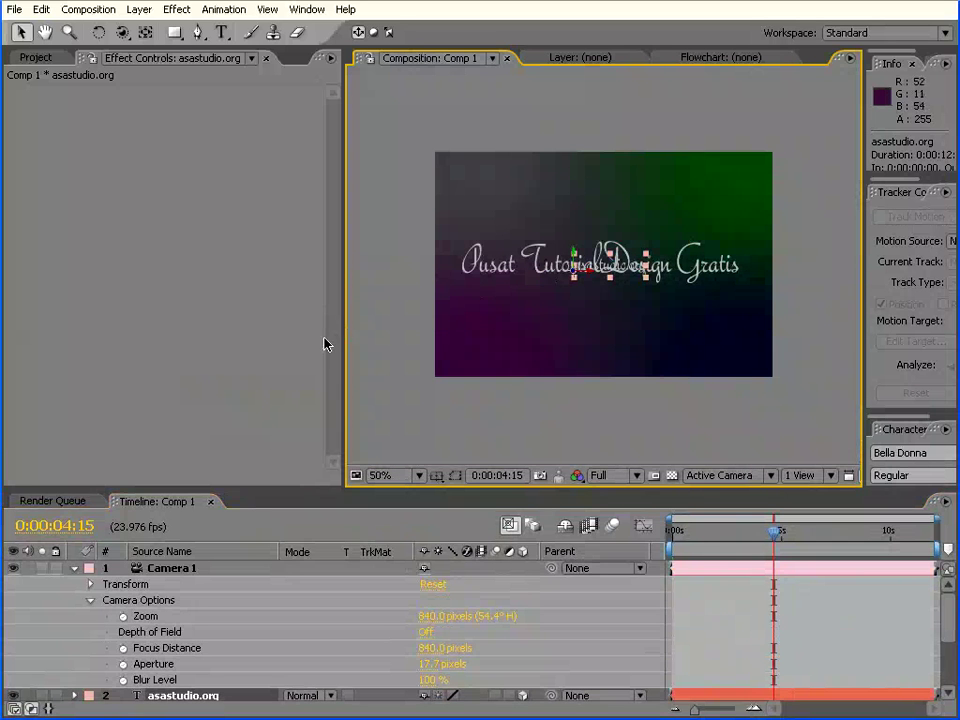
{"action": "mouse_move", "coordinate": [343, 339]}
{"action": "left_mouse_down"}
{"action": "mouse_move", "coordinate": [30, 311]}
{"action": "mouse_move", "coordinate": [141, 326]}
{"action": "left_mouse_up"}
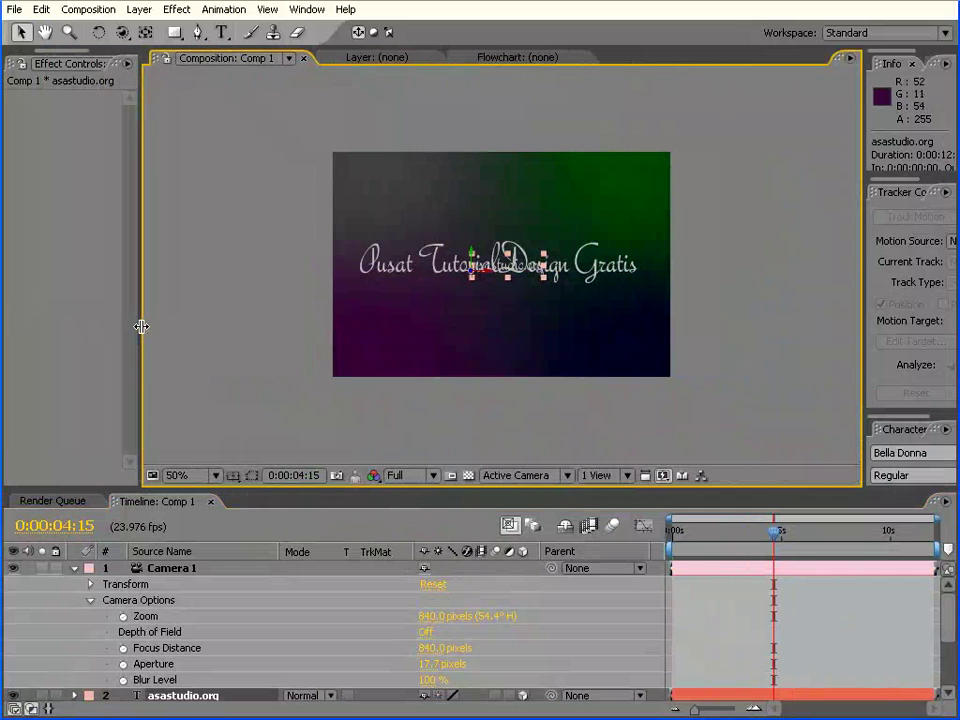
{"action": "key", "text": "period"}
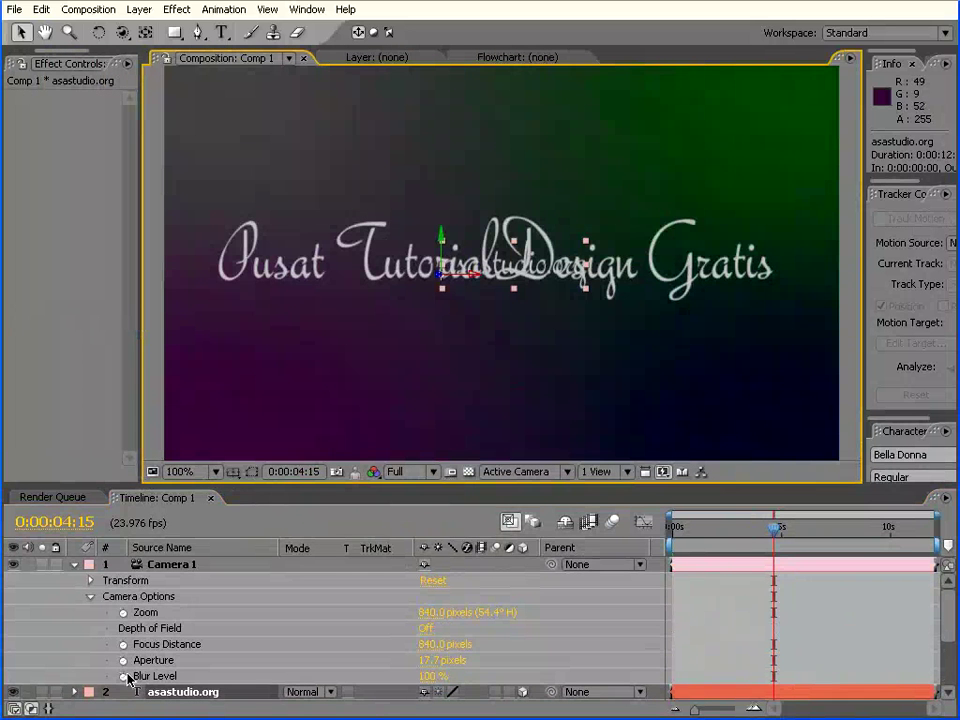
Step: Turn on Camera 1's Depth of Field, keyframing Focus Distance 2262 px and Aperture about 213.7 px
{"action": "left_click", "coordinate": [427, 630]}
{"action": "left_click_drag", "start_coordinate": [440, 644], "coordinate": [852, 644]}
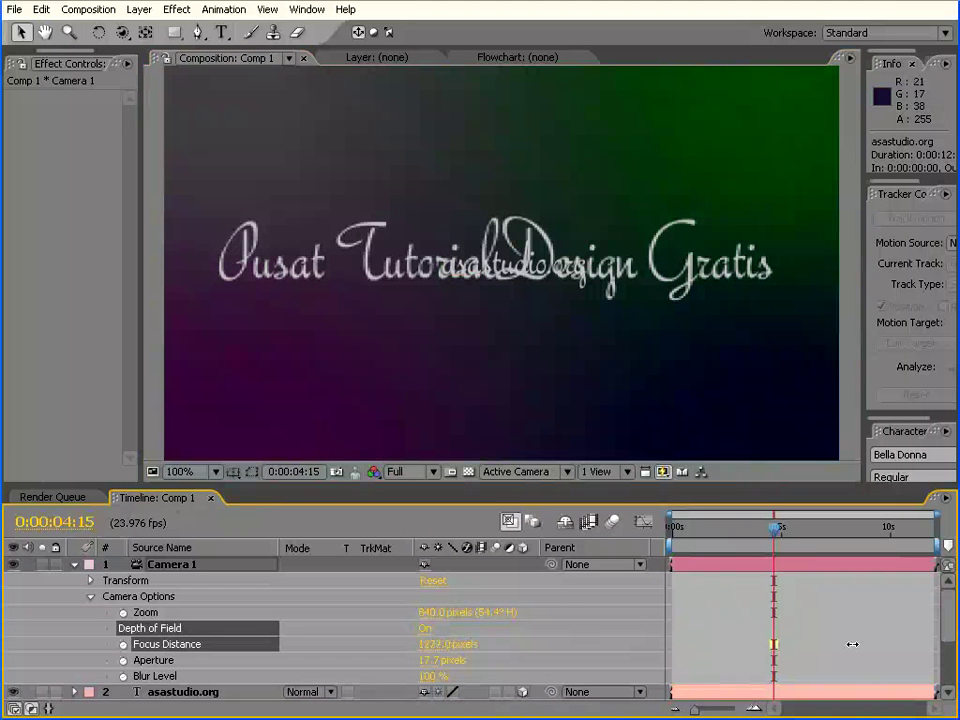
{"action": "left_click_drag", "start_coordinate": [440, 644], "coordinate": [615, 644]}
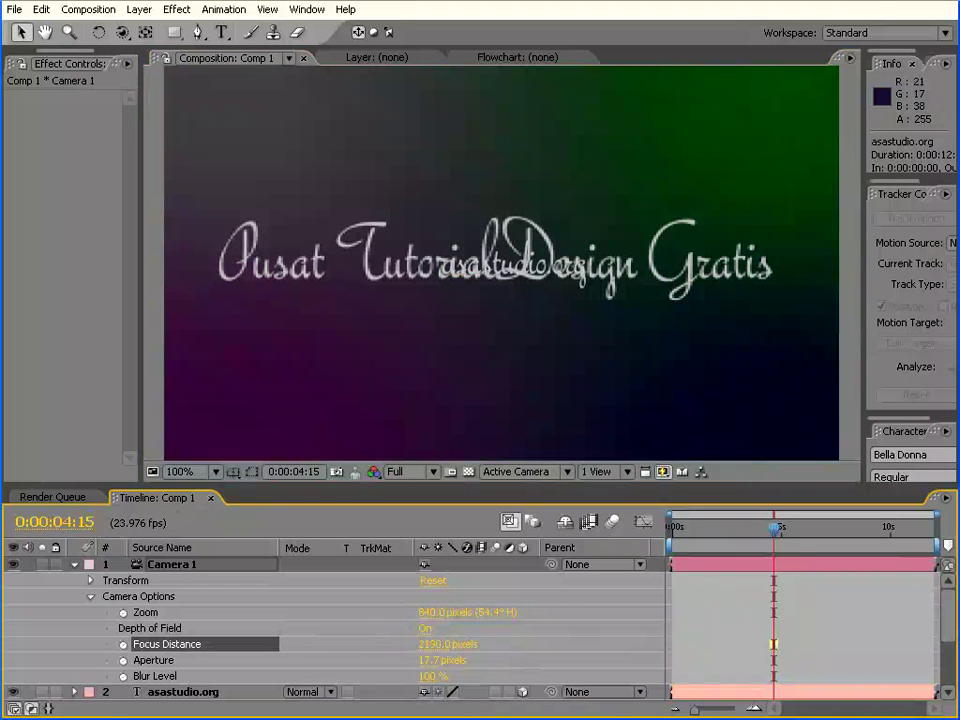
{"action": "left_click_drag", "start_coordinate": [450, 644], "coordinate": [545, 645]}
{"action": "left_click_drag", "start_coordinate": [420, 661], "coordinate": [536, 672]}
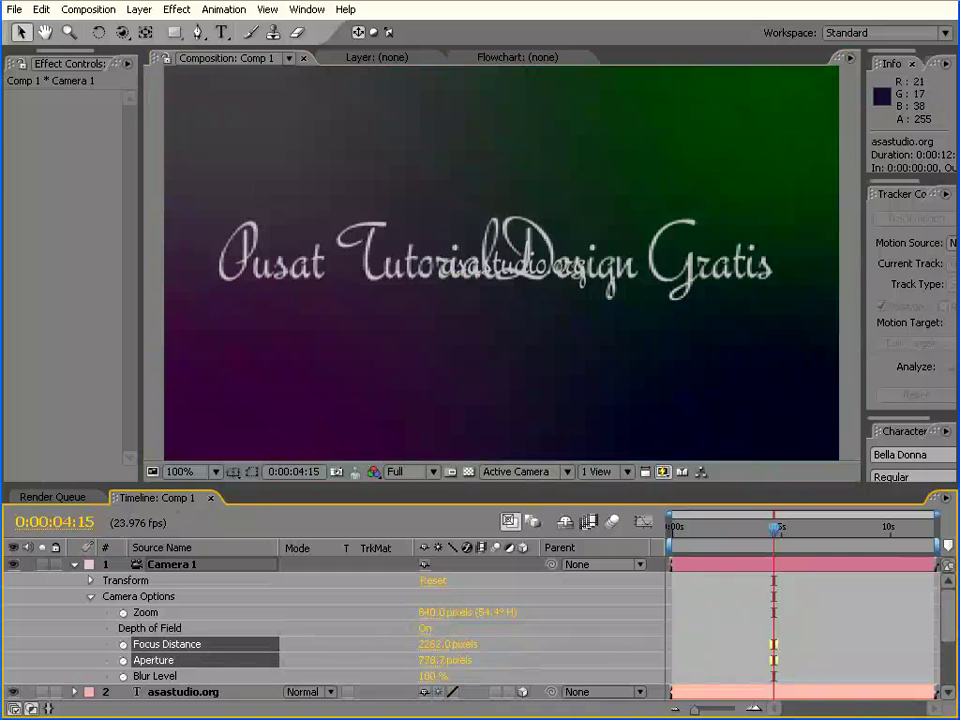
{"action": "mouse_move", "coordinate": [430, 660]}
{"action": "left_mouse_down"}
{"action": "mouse_move", "coordinate": [368, 659]}
{"action": "mouse_move", "coordinate": [459, 668]}
{"action": "mouse_move", "coordinate": [333, 663]}
{"action": "left_mouse_up"}
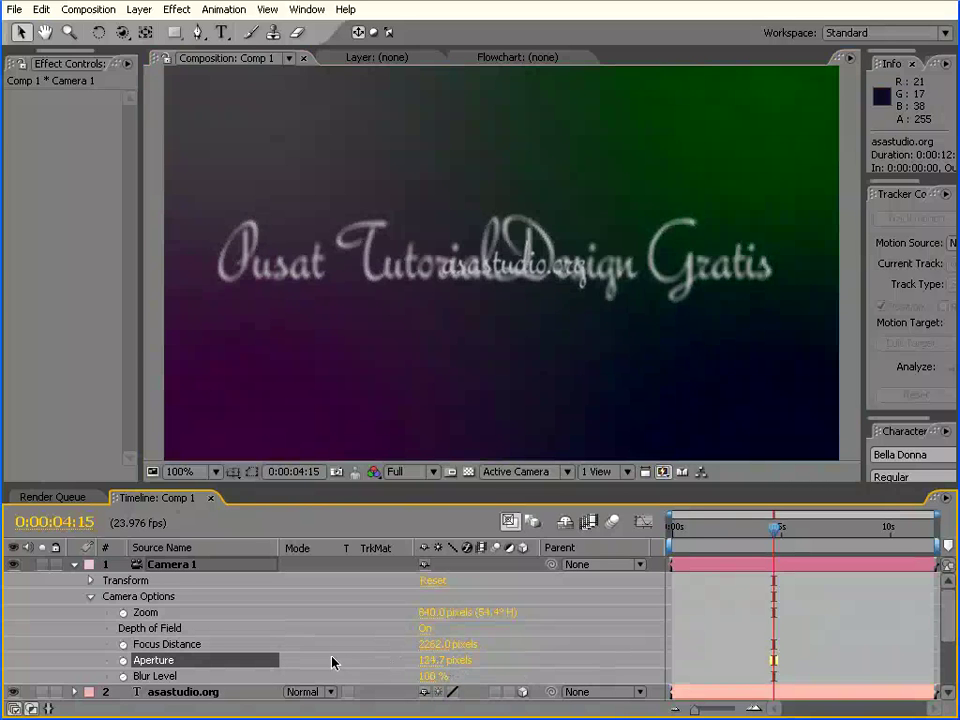
Step: Pan the camera down with Track XY Camera so titles sit lower; reduce Focus Distance to 1338 px
{"action": "left_click", "coordinate": [121, 32]}
{"action": "left_click_drag", "start_coordinate": [121, 32], "coordinate": [165, 62]}
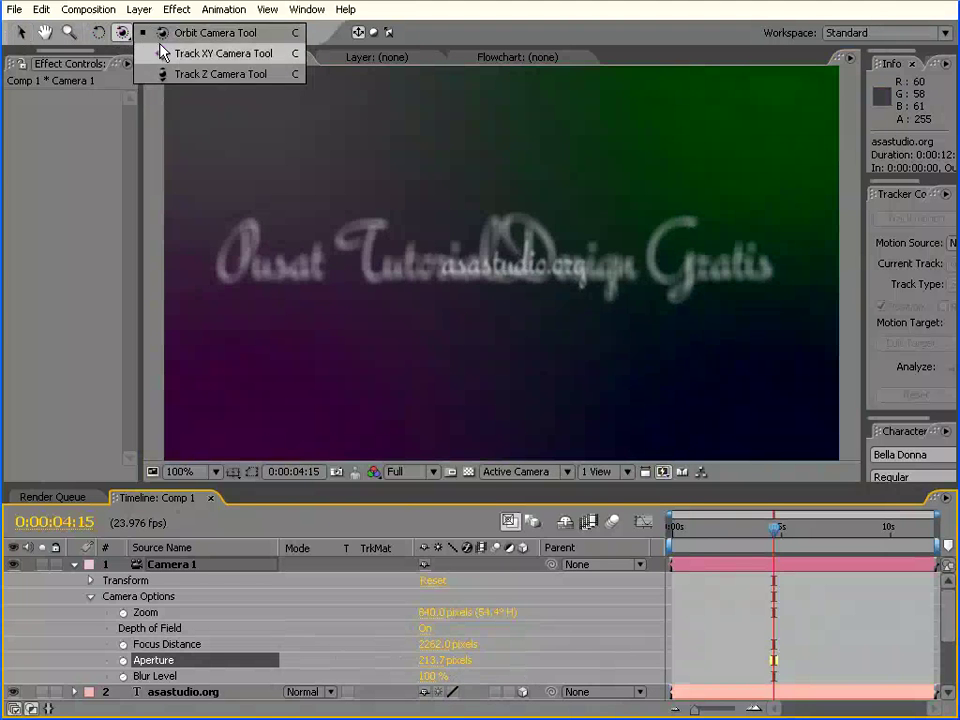
{"action": "left_click_drag", "start_coordinate": [463, 242], "coordinate": [463, 400]}
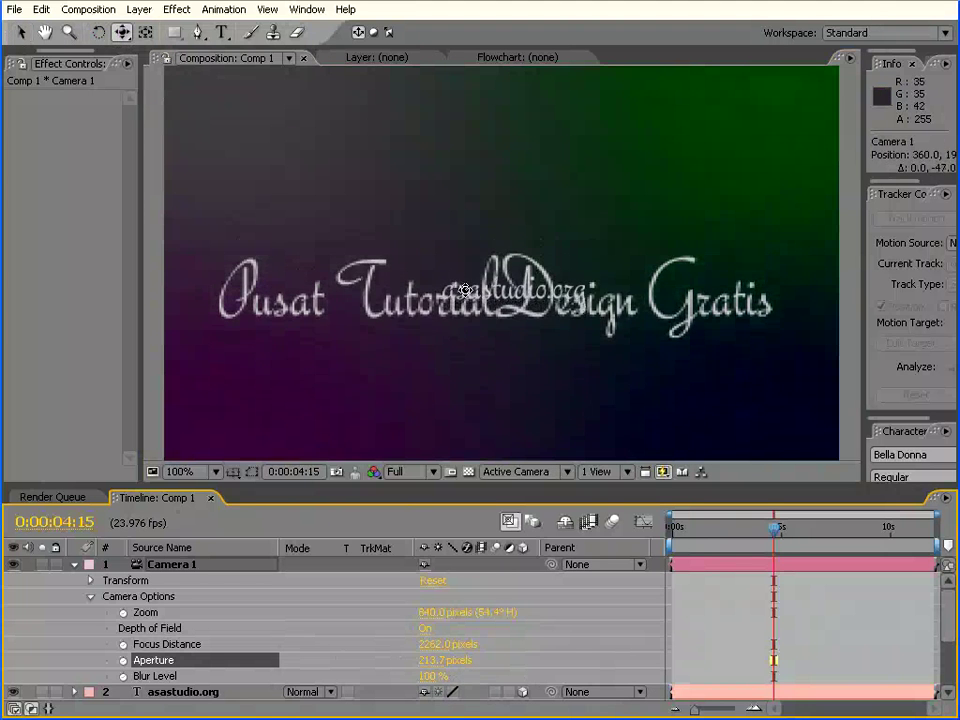
{"action": "left_click_drag", "start_coordinate": [466, 644], "coordinate": [425, 643]}
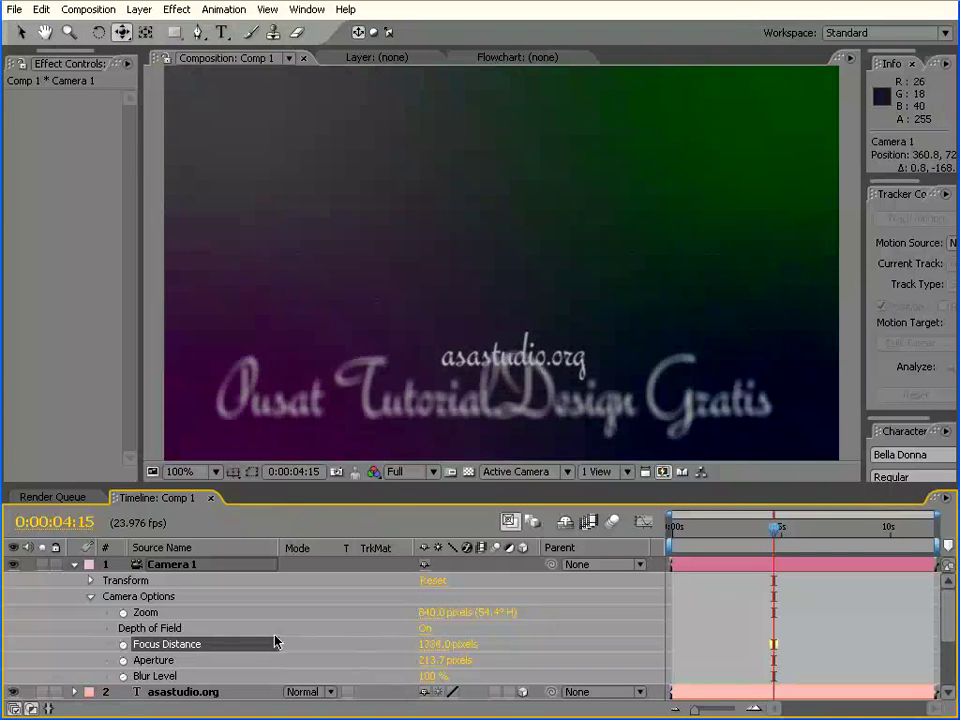
Step: Fine-tune Camera 1's Focus Distance down to about 1359 pixels
{"action": "mouse_move", "coordinate": [426, 642]}
{"action": "left_mouse_down"}
{"action": "mouse_move", "coordinate": [450, 645]}
{"action": "mouse_move", "coordinate": [420, 662]}
{"action": "left_mouse_up"}
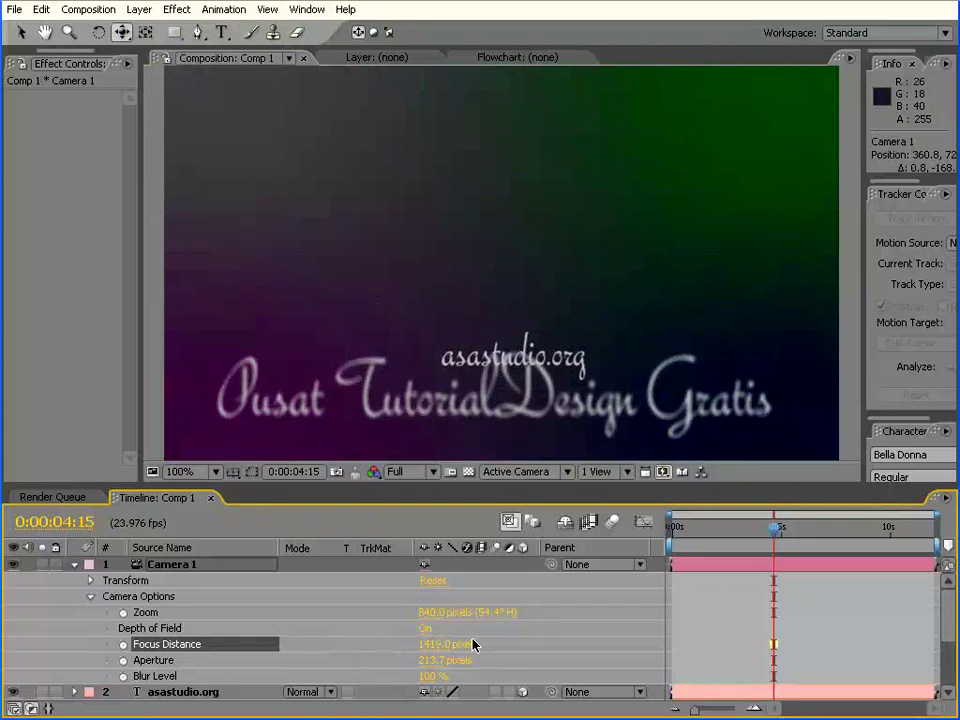
{"action": "left_click_drag", "start_coordinate": [474, 645], "coordinate": [405, 645]}
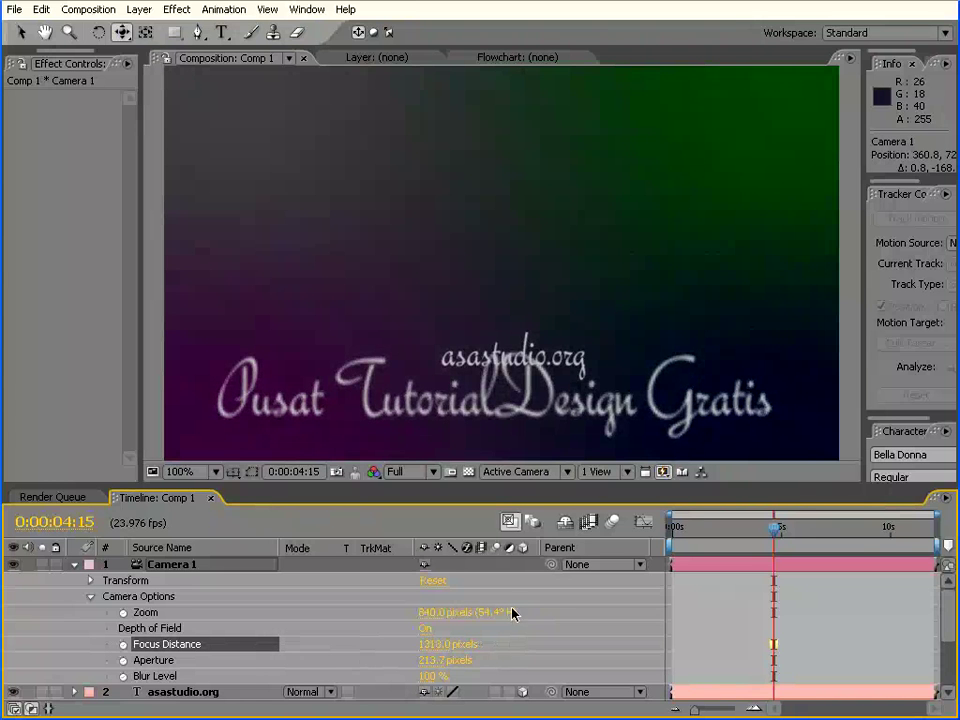
{"action": "left_click_drag", "start_coordinate": [430, 648], "coordinate": [456, 645]}
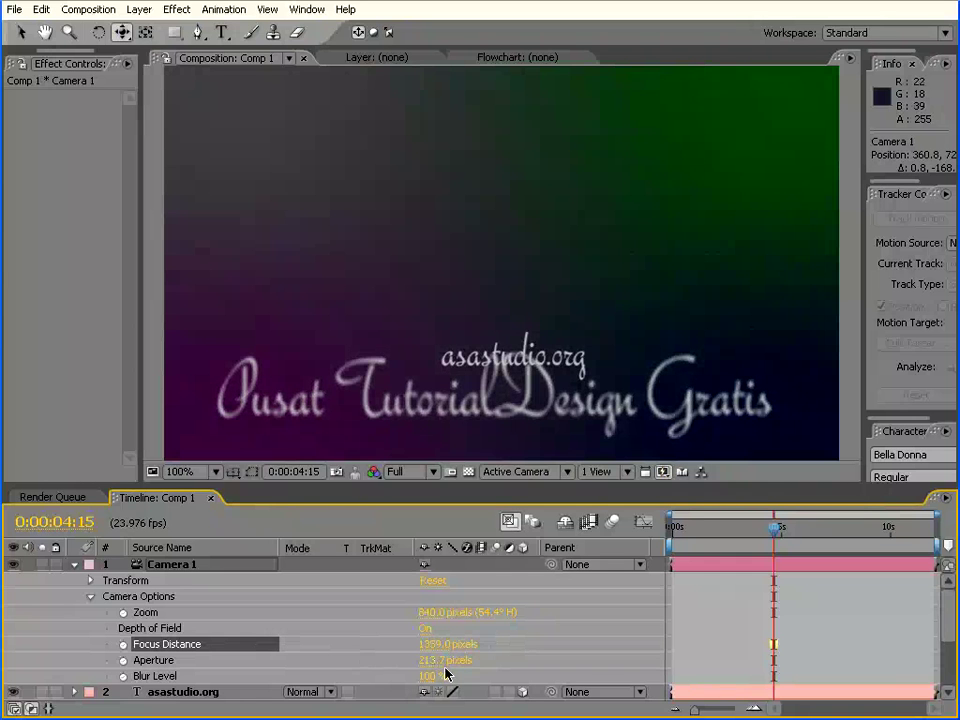
Step: Raise the Aperture from 0 to about 537 pixels and RAM-preview the blurred title from the start
{"action": "left_click_drag", "start_coordinate": [435, 666], "coordinate": [249, 666]}
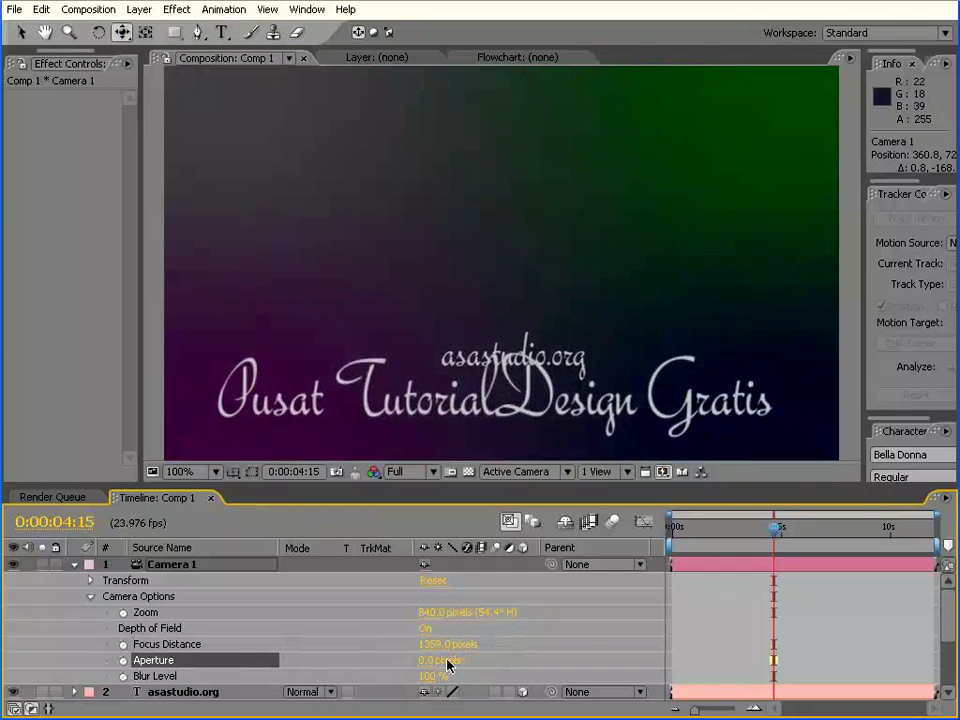
{"action": "left_click_drag", "start_coordinate": [449, 664], "coordinate": [659, 648]}
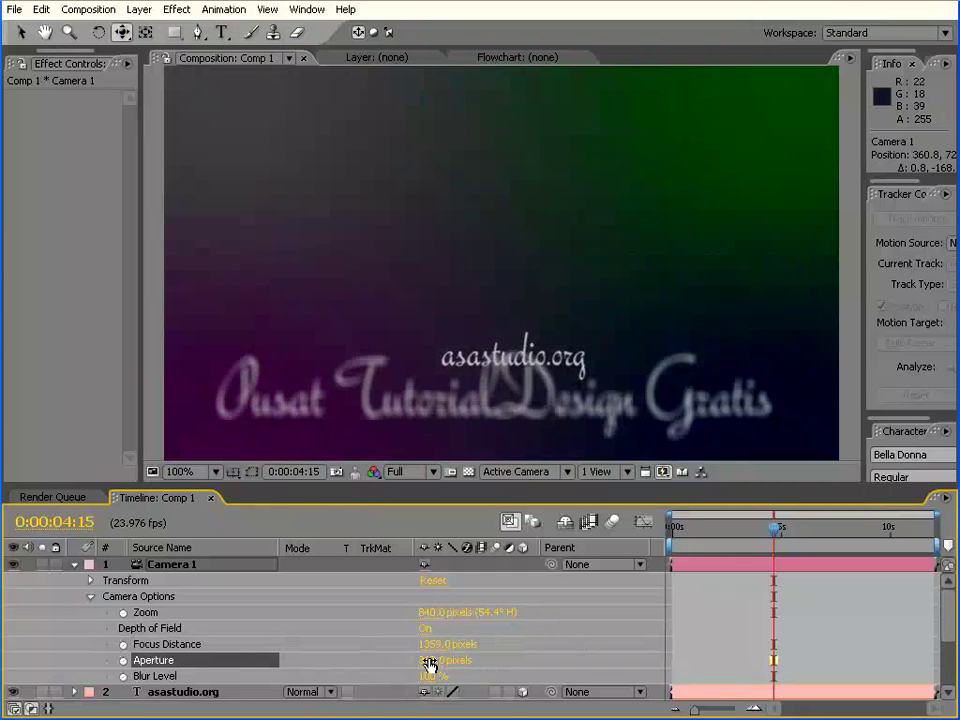
{"action": "mouse_move", "coordinate": [428, 661]}
{"action": "left_mouse_down"}
{"action": "mouse_move", "coordinate": [468, 667]}
{"action": "mouse_move", "coordinate": [820, 563]}
{"action": "left_mouse_up"}
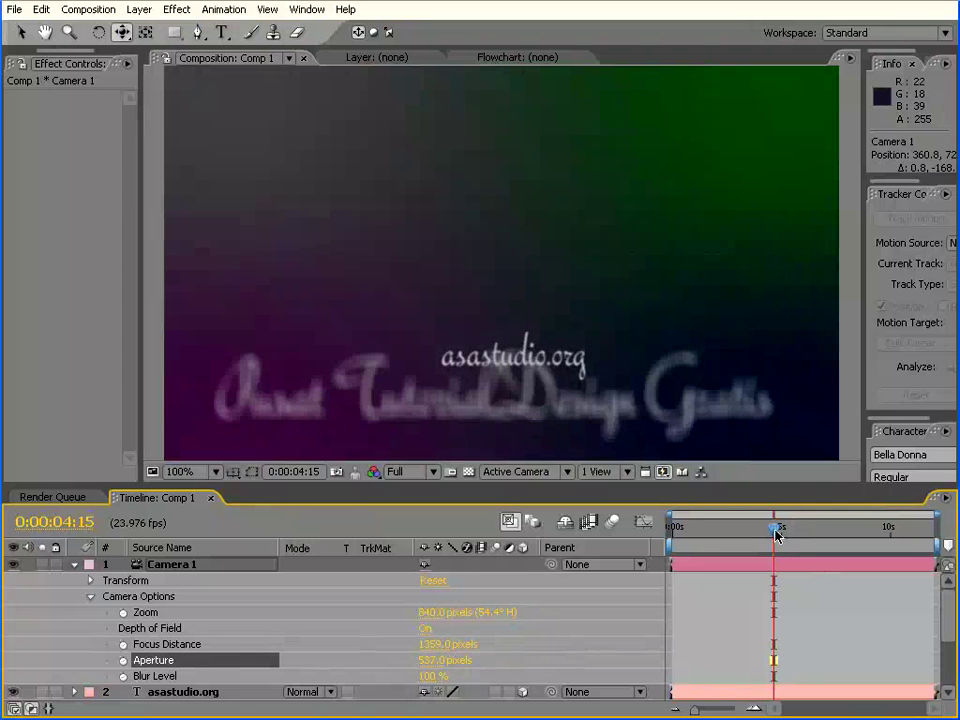
{"action": "mouse_move", "coordinate": [776, 528]}
{"action": "left_mouse_down"}
{"action": "mouse_move", "coordinate": [632, 530]}
{"action": "mouse_move", "coordinate": [700, 528]}
{"action": "left_mouse_up"}
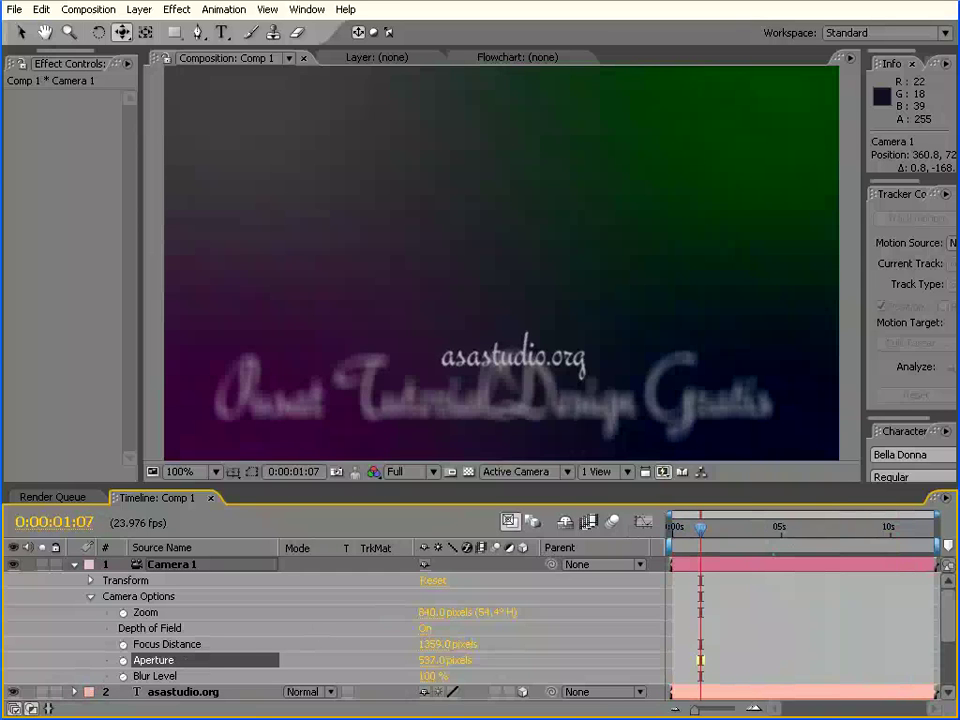
{"action": "key", "text": "KP_0"}
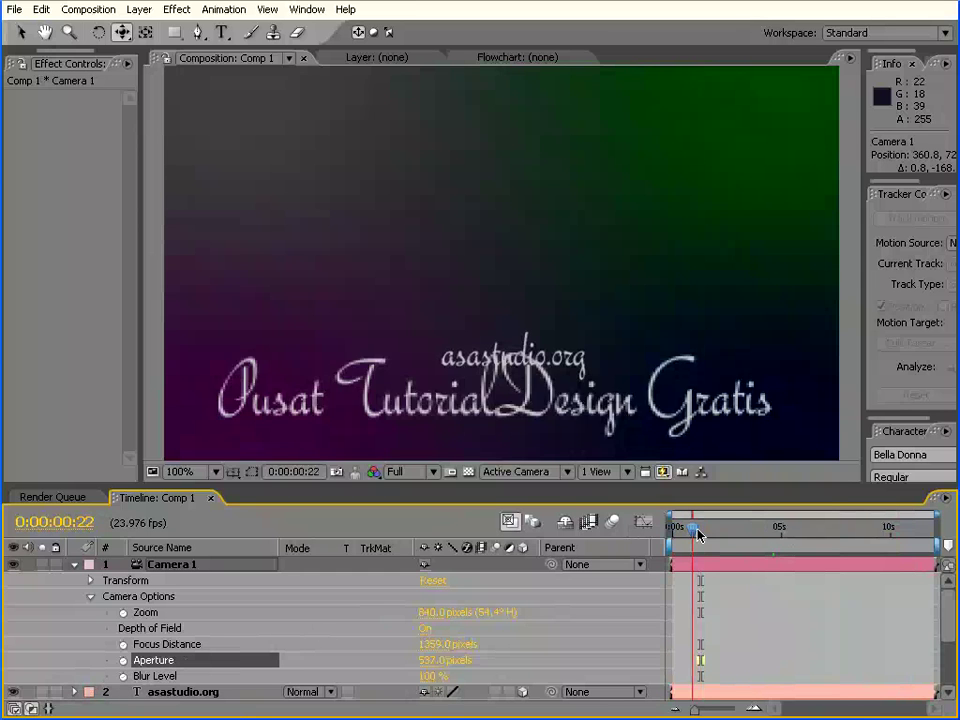
Step: Keyframe Aperture and Focus Distance, setting Focus Distance to about 958 px at 0:00:03:09
{"action": "left_click", "coordinate": [123, 661]}
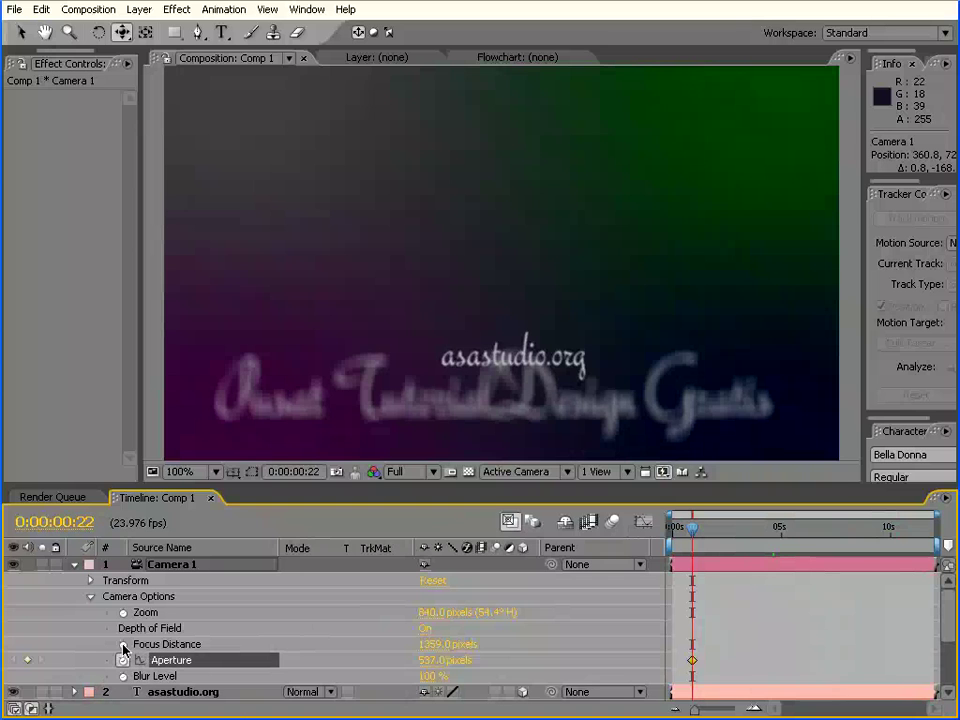
{"action": "left_click", "coordinate": [123, 645]}
{"action": "left_click_drag", "start_coordinate": [692, 527], "coordinate": [746, 533]}
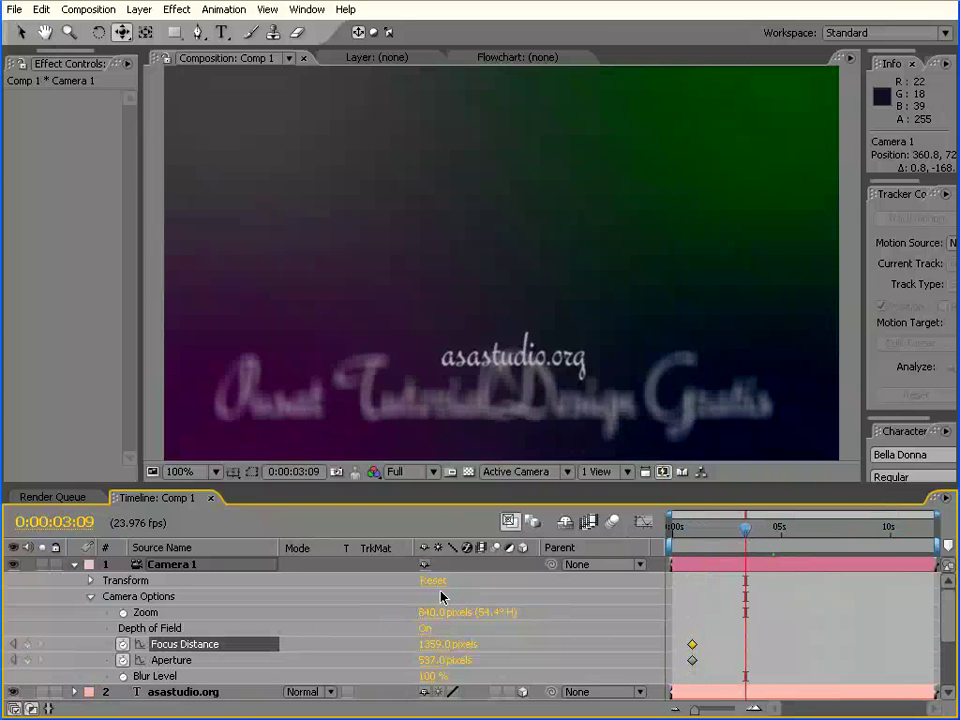
{"action": "left_click", "coordinate": [440, 644]}
{"action": "type", "text": "989"}
{"action": "key", "text": "Return"}
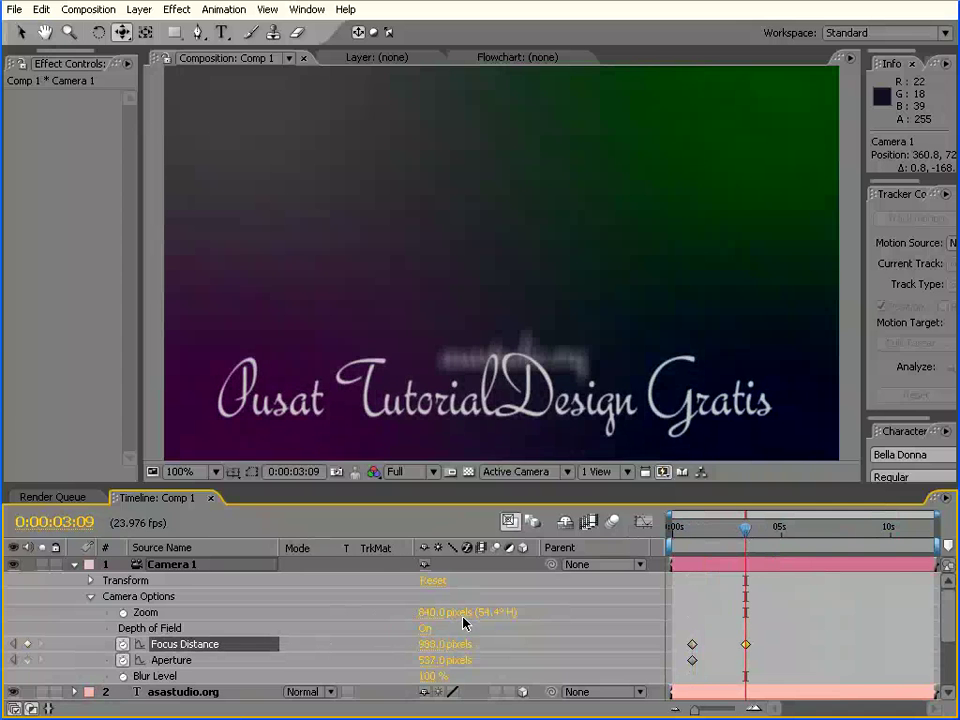
{"action": "mouse_move", "coordinate": [432, 644]}
{"action": "left_mouse_down"}
{"action": "mouse_move", "coordinate": [336, 650]}
{"action": "mouse_move", "coordinate": [448, 645]}
{"action": "left_mouse_up"}
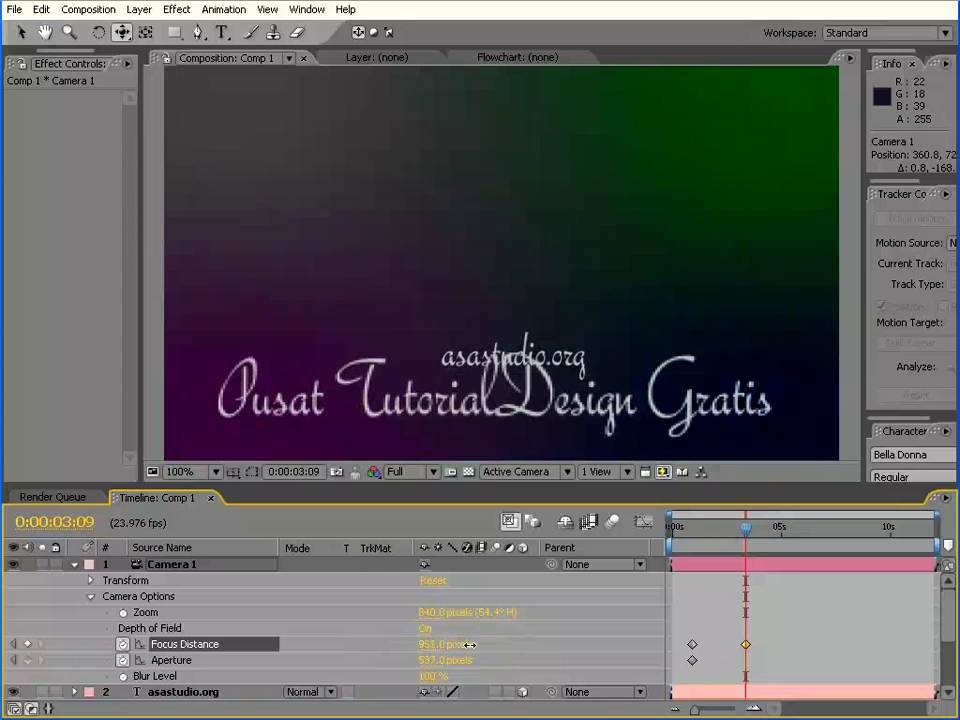
Step: RAM-preview the focus pull, check it at 2:15, and enlarge the Timeline panel
{"action": "left_click_drag", "start_coordinate": [745, 527], "coordinate": [668, 530]}
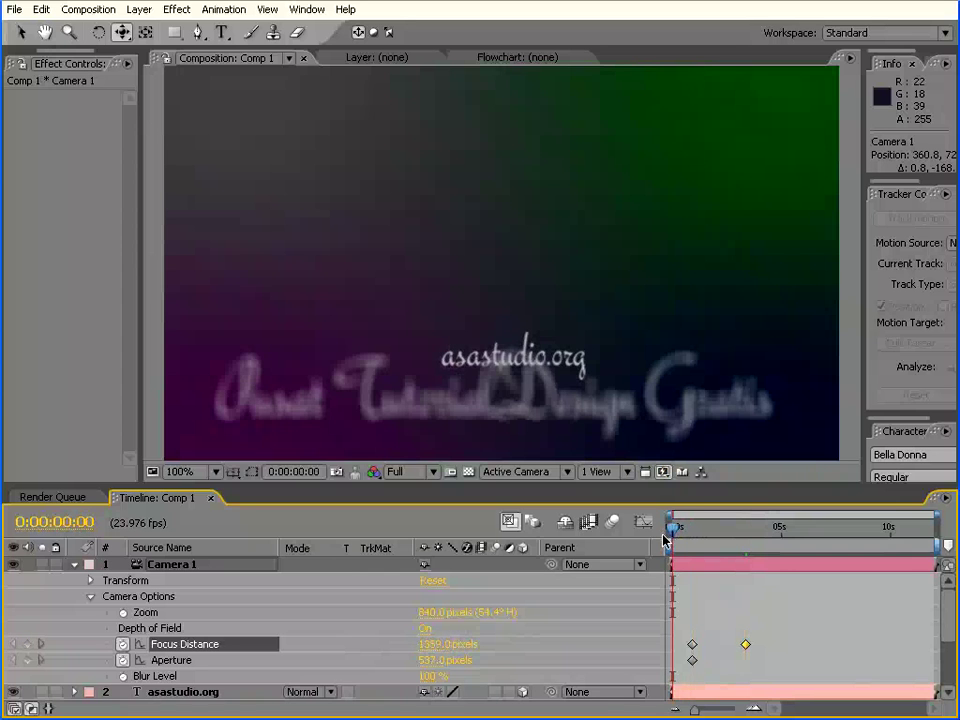
{"action": "key", "text": "KP_0"}
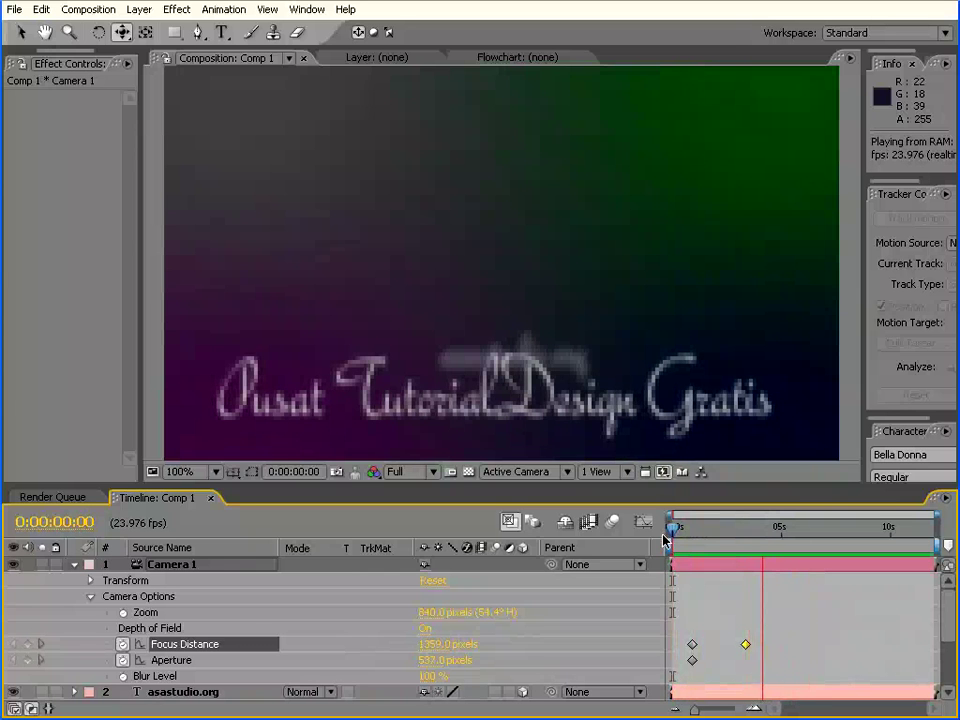
{"action": "left_click", "coordinate": [664, 540]}
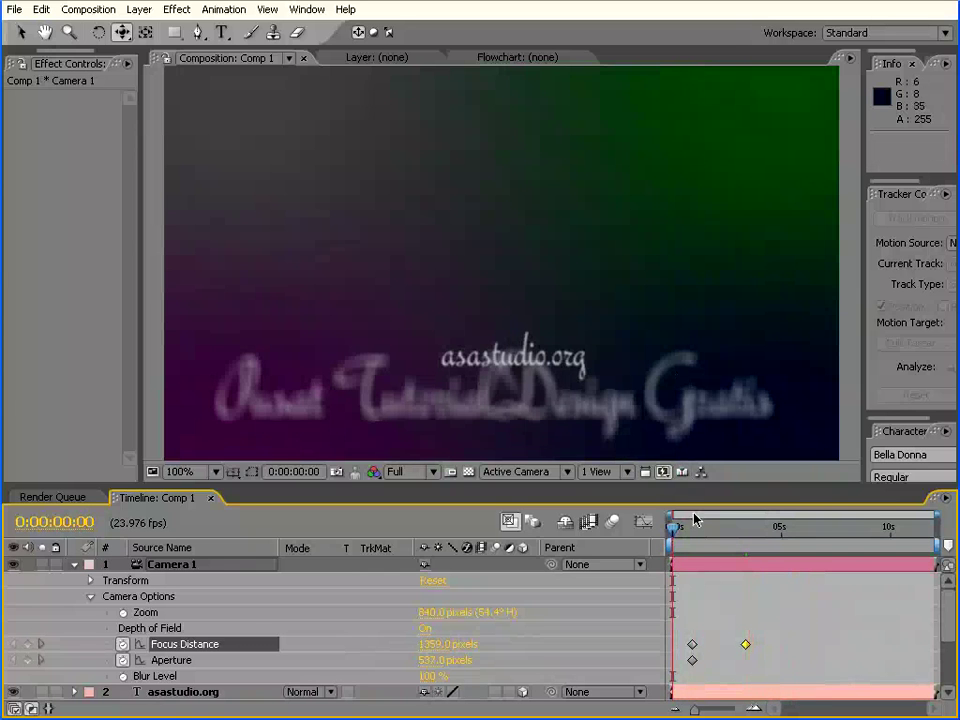
{"action": "left_click_drag", "start_coordinate": [672, 527], "coordinate": [732, 538]}
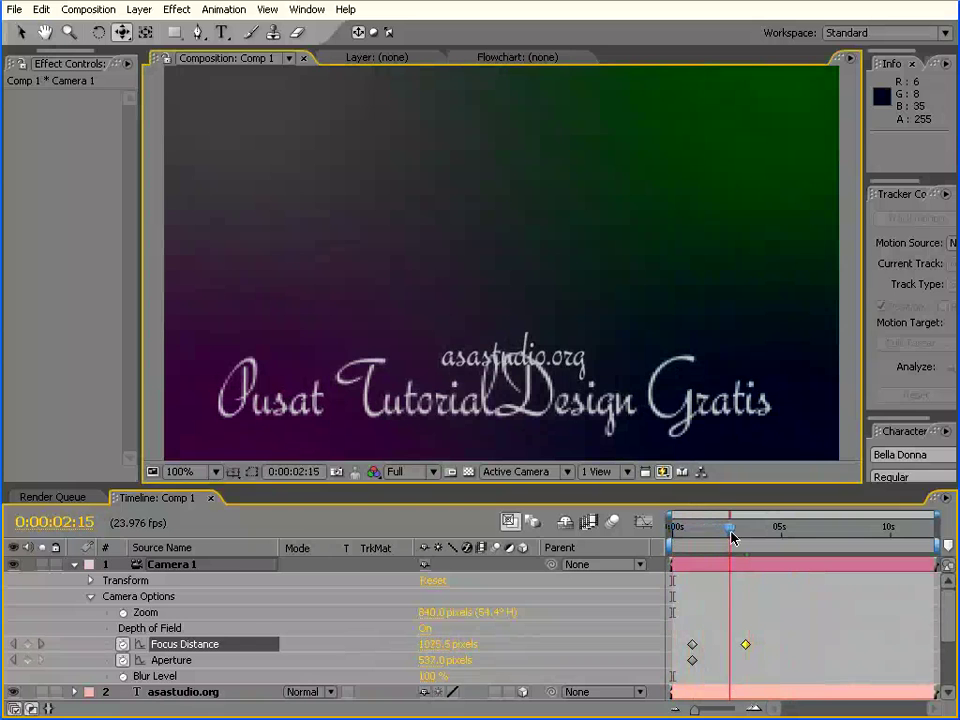
{"action": "left_click_drag", "start_coordinate": [258, 488], "coordinate": [258, 437]}
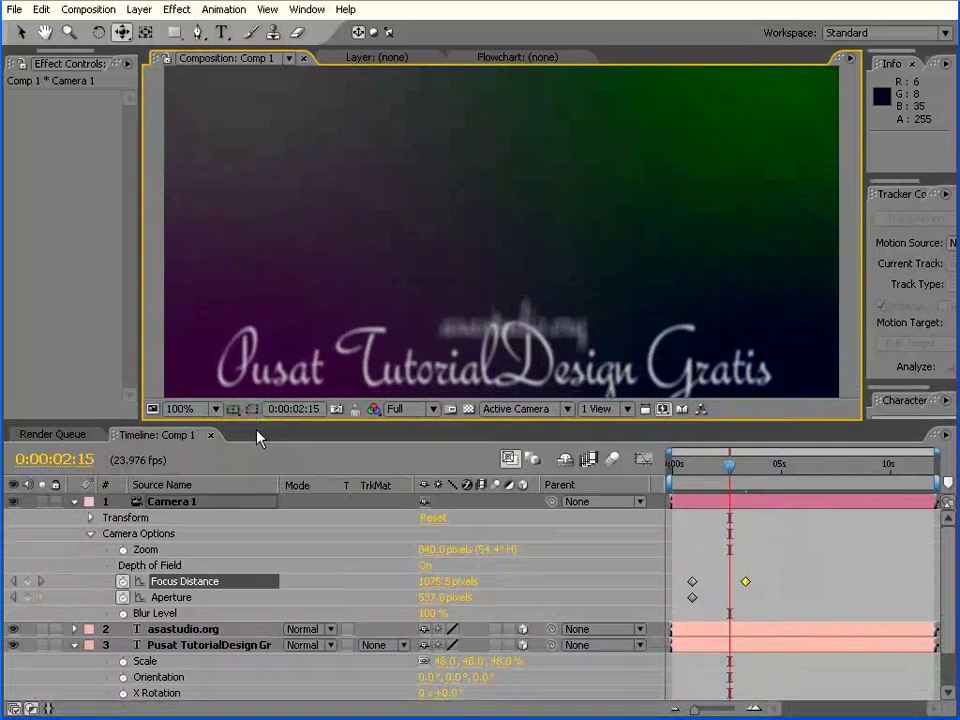
Step: Keyframe Camera 1's Point of Interest with X at 710.8 and shift that keyframe later
{"action": "left_click", "coordinate": [91, 518]}
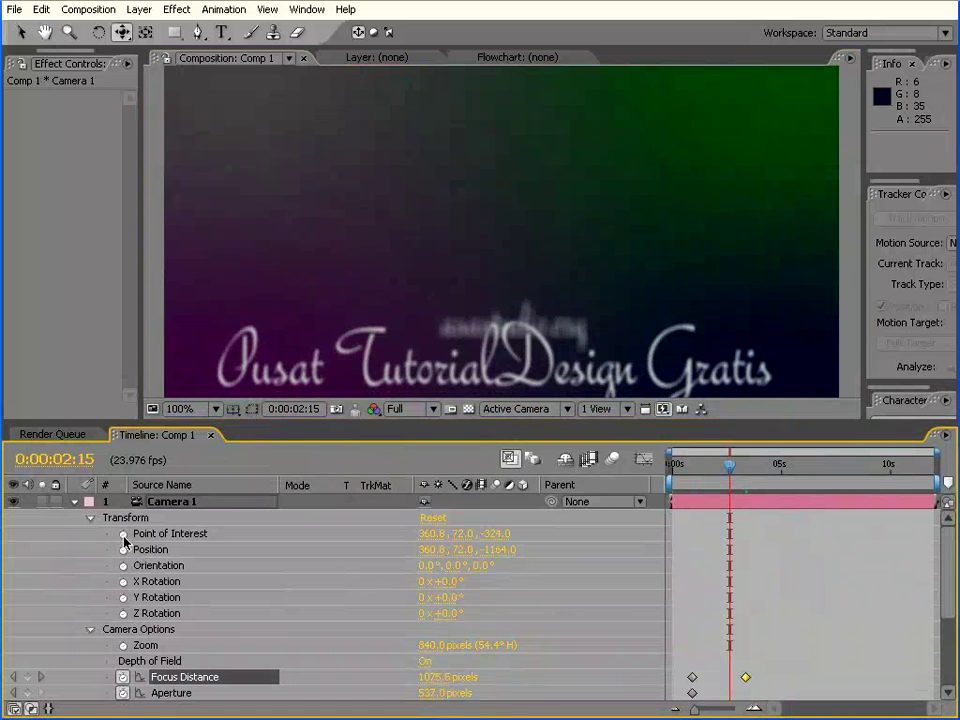
{"action": "left_click", "coordinate": [123, 534]}
{"action": "left_click_drag", "start_coordinate": [427, 539], "coordinate": [757, 534]}
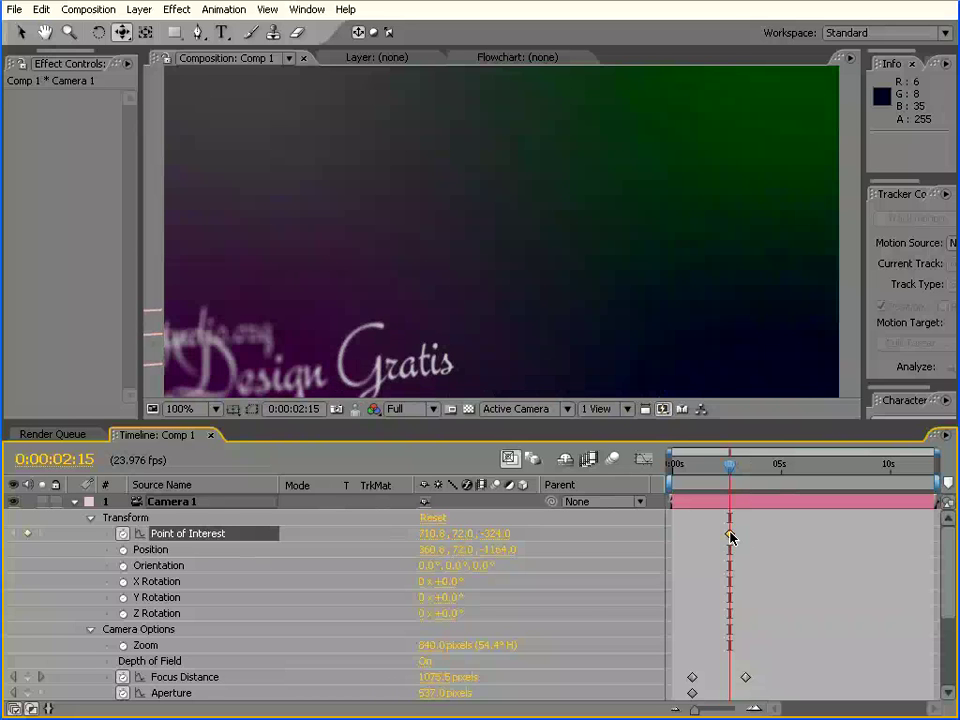
{"action": "left_click_drag", "start_coordinate": [731, 537], "coordinate": [766, 538]}
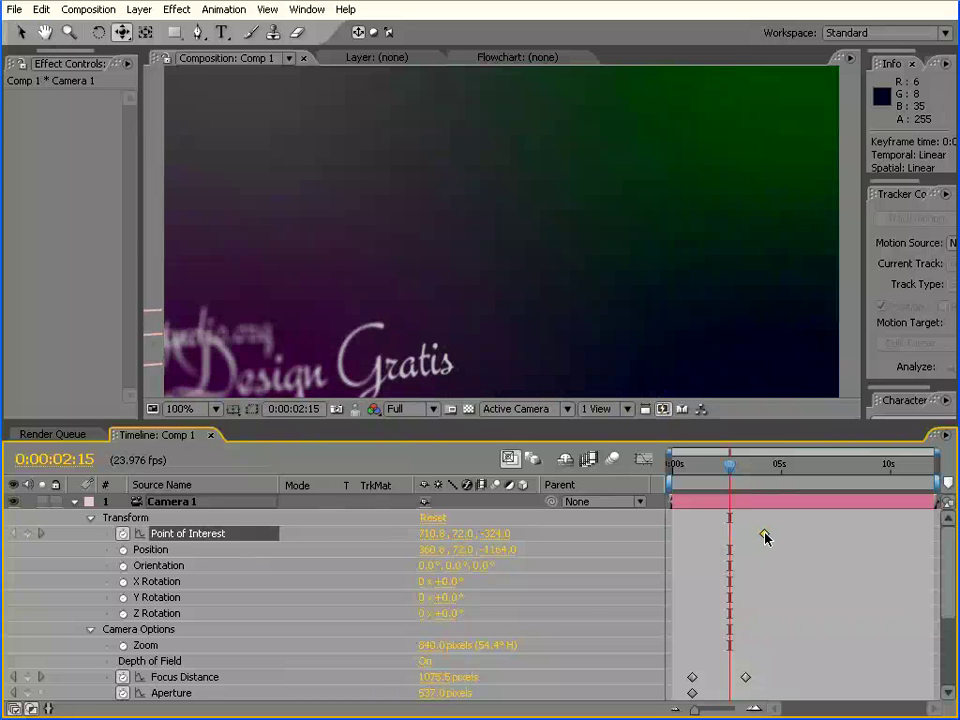
Step: Add an earlier Point of Interest keyframe near 1:14 at 349.8, 218.0, then scrub to 5:15
{"action": "left_click_drag", "start_coordinate": [724, 489], "coordinate": [707, 489]}
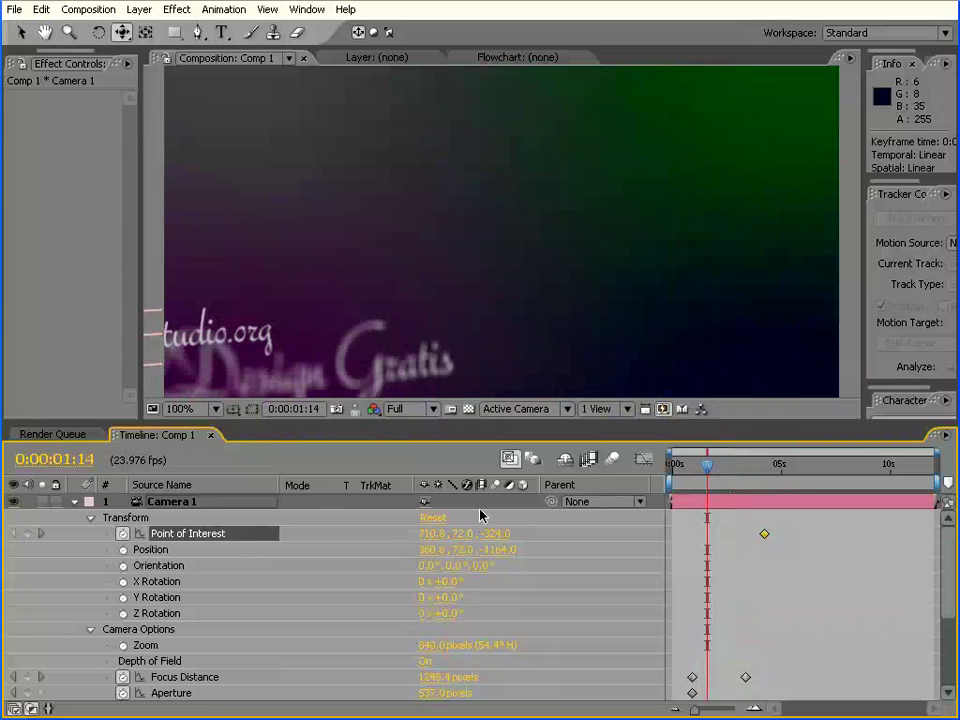
{"action": "left_click_drag", "start_coordinate": [435, 537], "coordinate": [92, 531]}
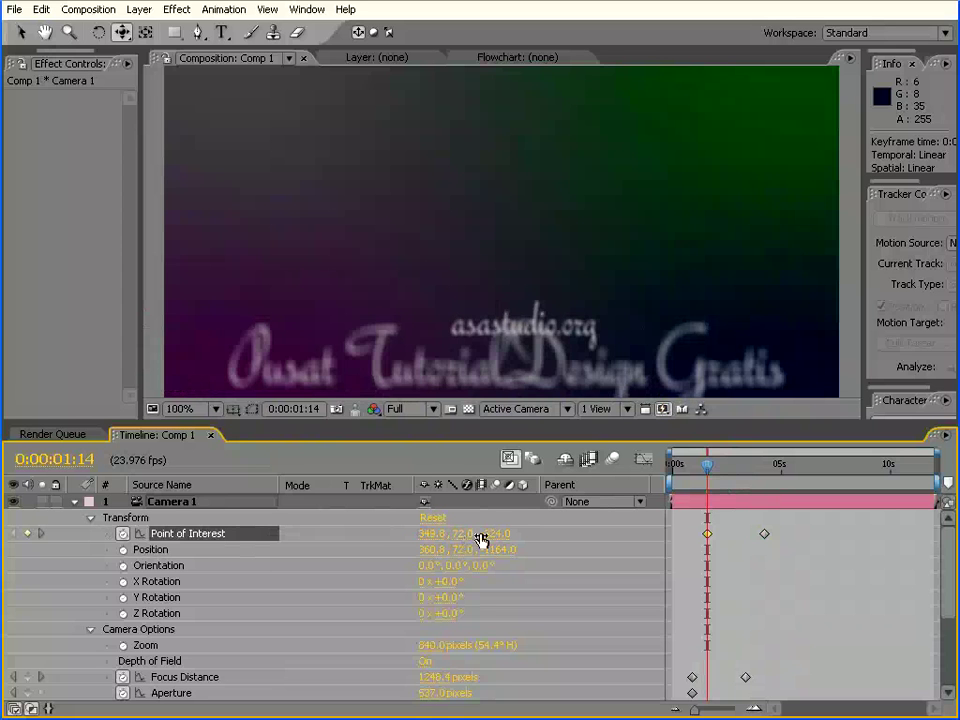
{"action": "mouse_move", "coordinate": [460, 542]}
{"action": "left_mouse_down"}
{"action": "mouse_move", "coordinate": [619, 537]}
{"action": "mouse_move", "coordinate": [586, 548]}
{"action": "left_mouse_up"}
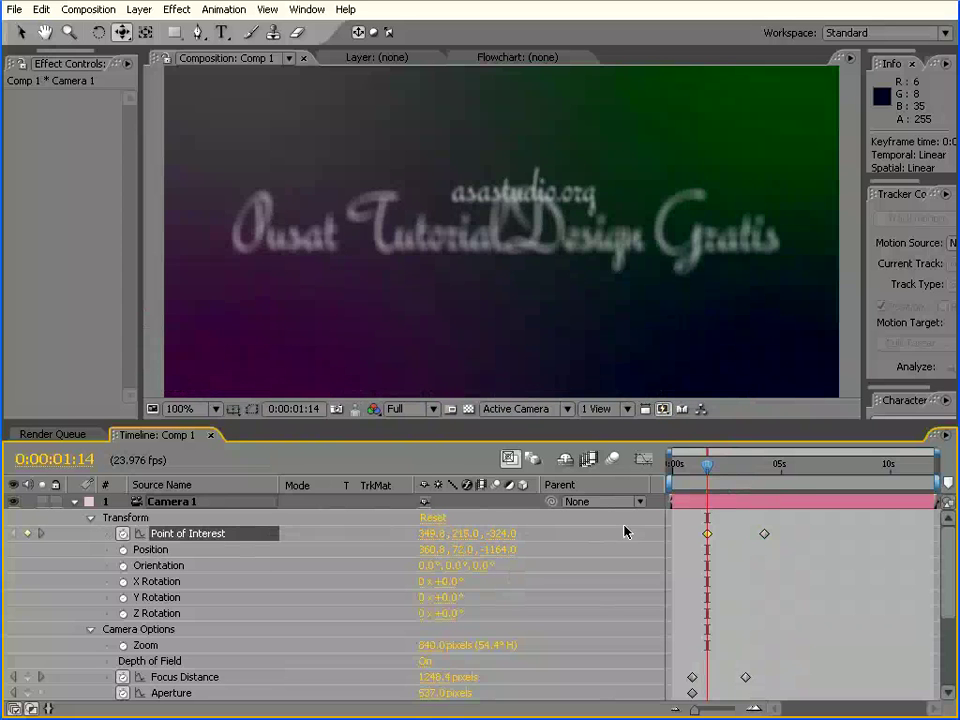
{"action": "mouse_move", "coordinate": [709, 472]}
{"action": "left_mouse_down"}
{"action": "mouse_move", "coordinate": [731, 472]}
{"action": "mouse_move", "coordinate": [658, 470]}
{"action": "mouse_move", "coordinate": [766, 471]}
{"action": "left_mouse_up"}
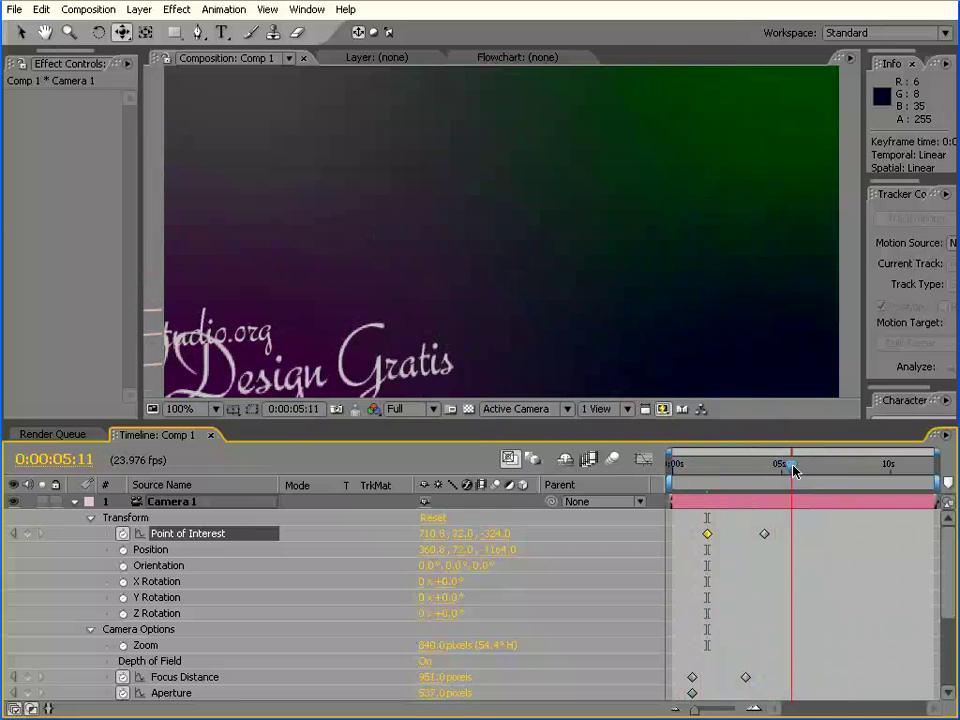
{"action": "left_click_drag", "start_coordinate": [766, 471], "coordinate": [795, 471]}
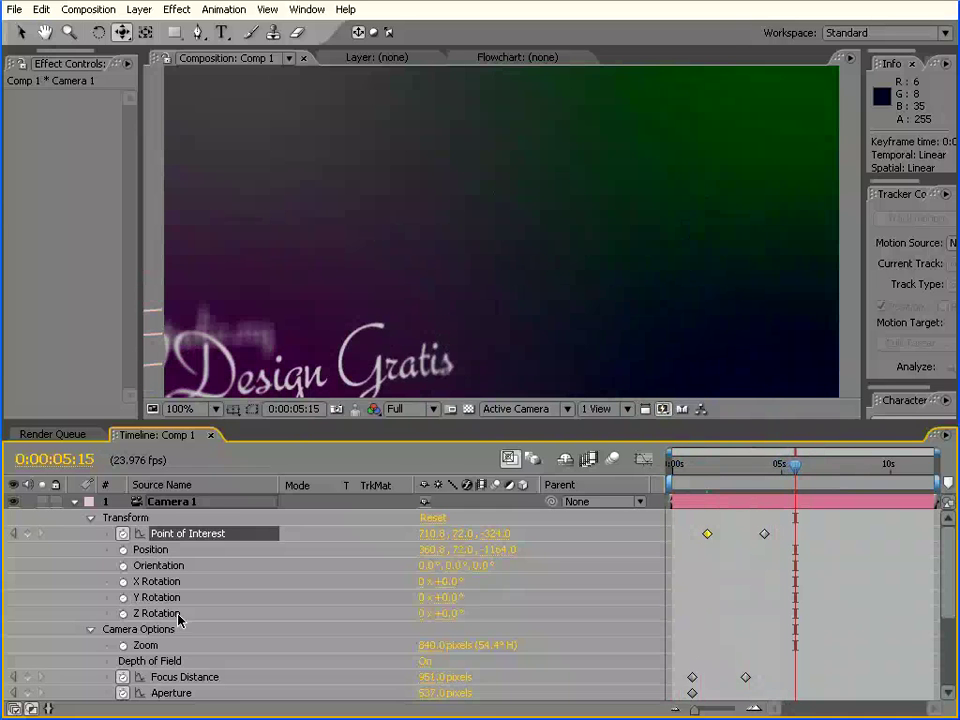
Step: Keyframe Camera 1's Y Rotation at -47° at 5:15
{"action": "left_click", "coordinate": [123, 597]}
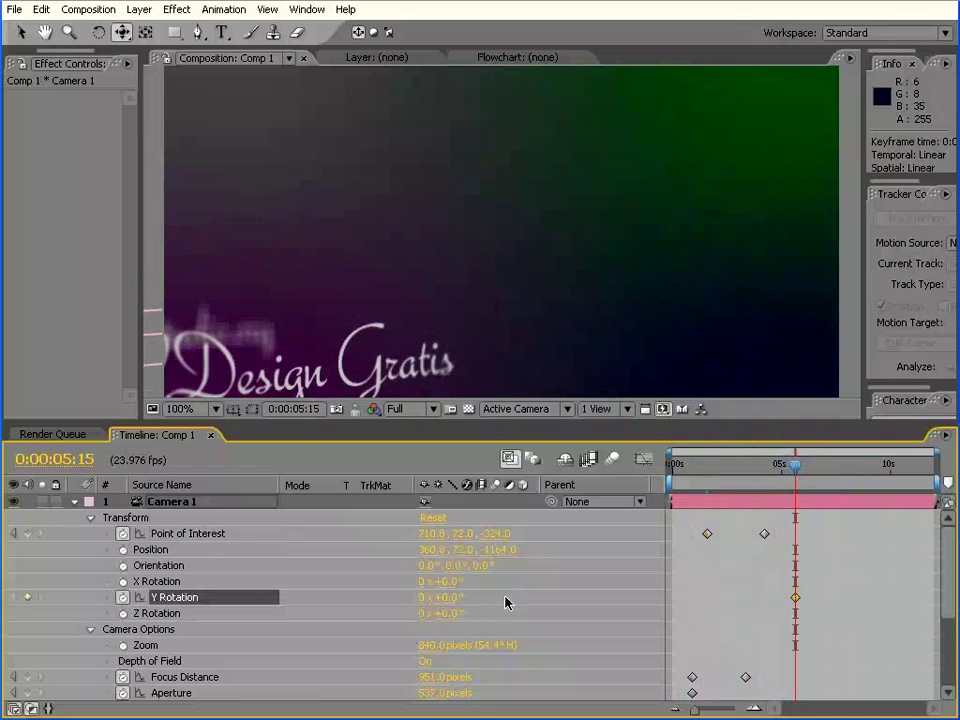
{"action": "mouse_move", "coordinate": [440, 605]}
{"action": "left_mouse_down"}
{"action": "mouse_move", "coordinate": [399, 596]}
{"action": "mouse_move", "coordinate": [948, 485]}
{"action": "left_mouse_up"}
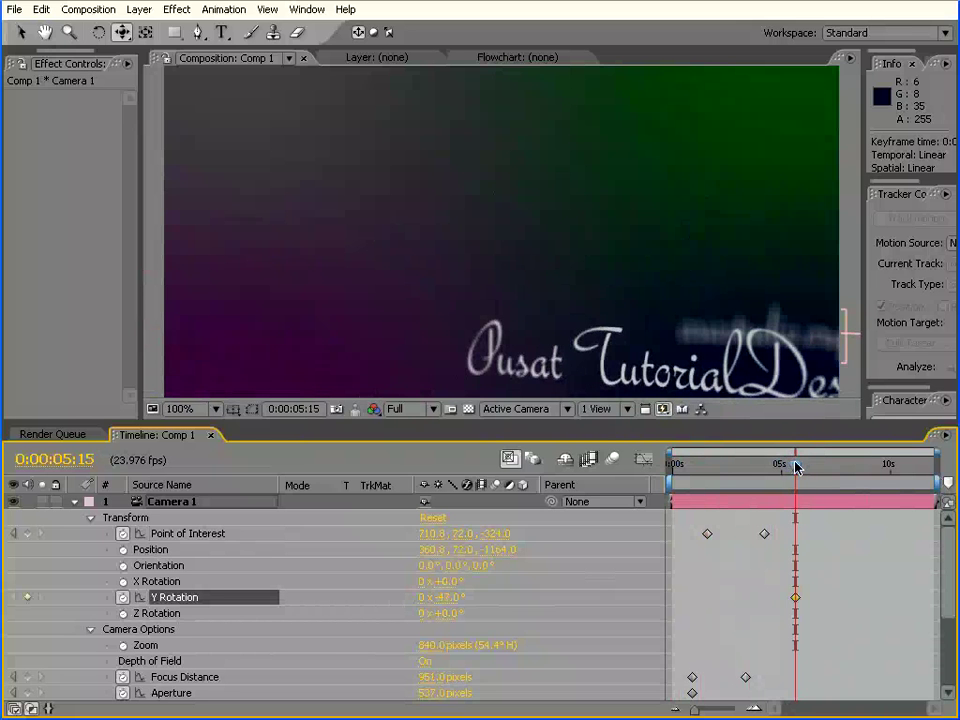
{"action": "mouse_move", "coordinate": [797, 466]}
{"action": "left_mouse_down"}
{"action": "mouse_move", "coordinate": [725, 463]}
{"action": "mouse_move", "coordinate": [735, 463]}
{"action": "left_mouse_up"}
Step: Add a 0° Y Rotation keyframe at 0:00:02:20 and scrub to preview the swing
{"action": "left_click", "coordinate": [27, 597]}
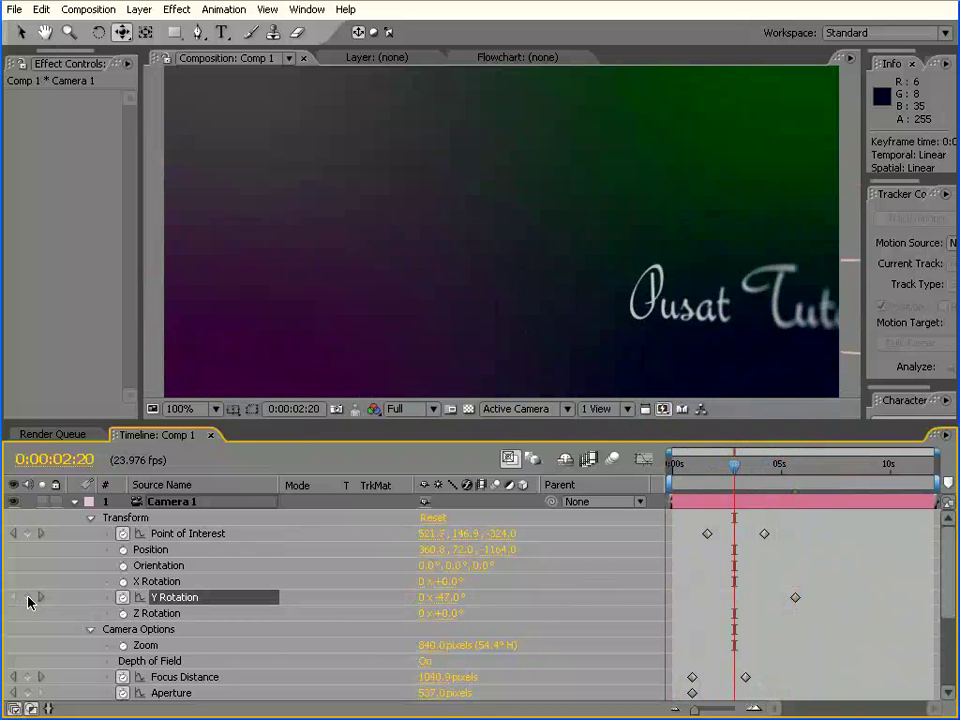
{"action": "left_click", "coordinate": [450, 600]}
{"action": "type", "text": "0"}
{"action": "key", "text": "Return"}
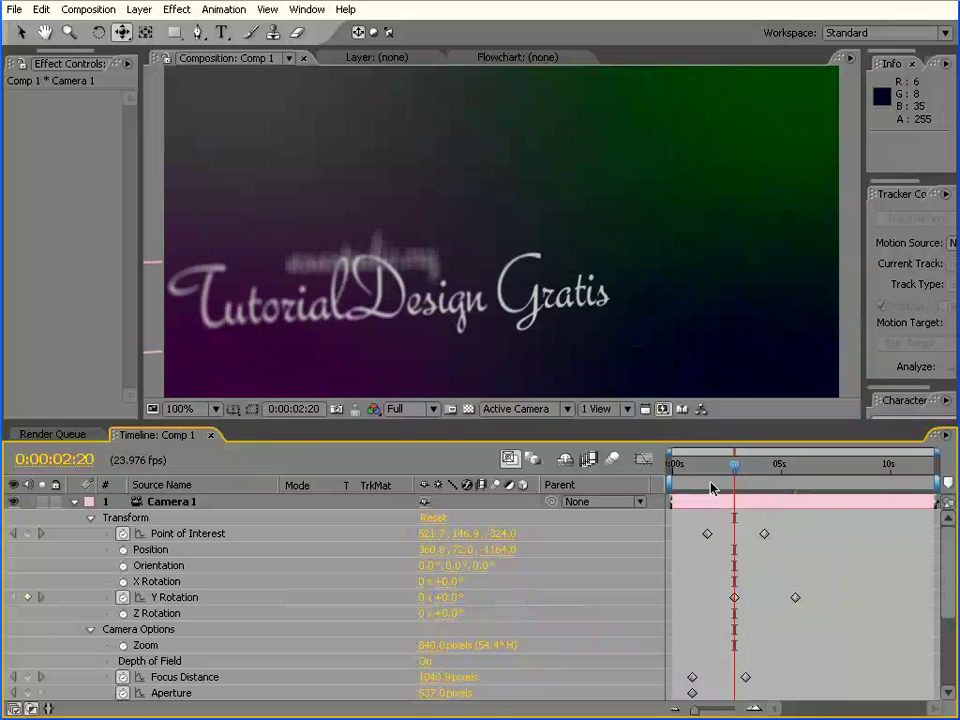
{"action": "mouse_move", "coordinate": [735, 471]}
{"action": "left_mouse_down"}
{"action": "mouse_move", "coordinate": [797, 471]}
{"action": "mouse_move", "coordinate": [758, 467]}
{"action": "mouse_move", "coordinate": [776, 466]}
{"action": "left_mouse_up"}
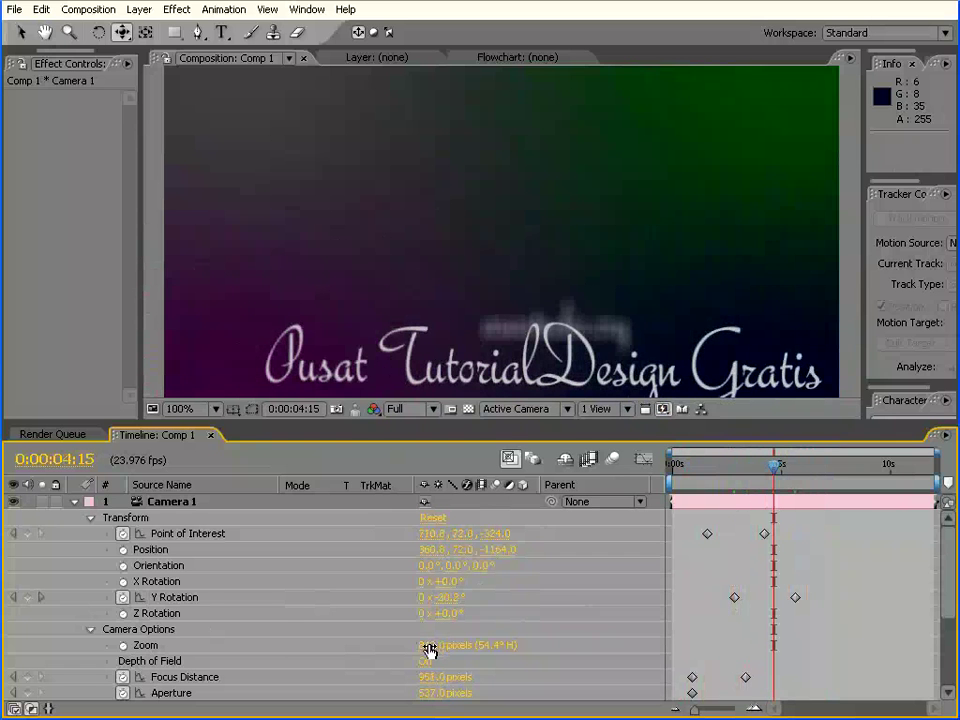
Step: Scrub Camera 1's Zoom to 816 pixels and make the Timeline taller to list the text layers
{"action": "mouse_move", "coordinate": [430, 646]}
{"action": "left_mouse_down"}
{"action": "mouse_move", "coordinate": [717, 638]}
{"action": "mouse_move", "coordinate": [3, 620]}
{"action": "left_mouse_up"}
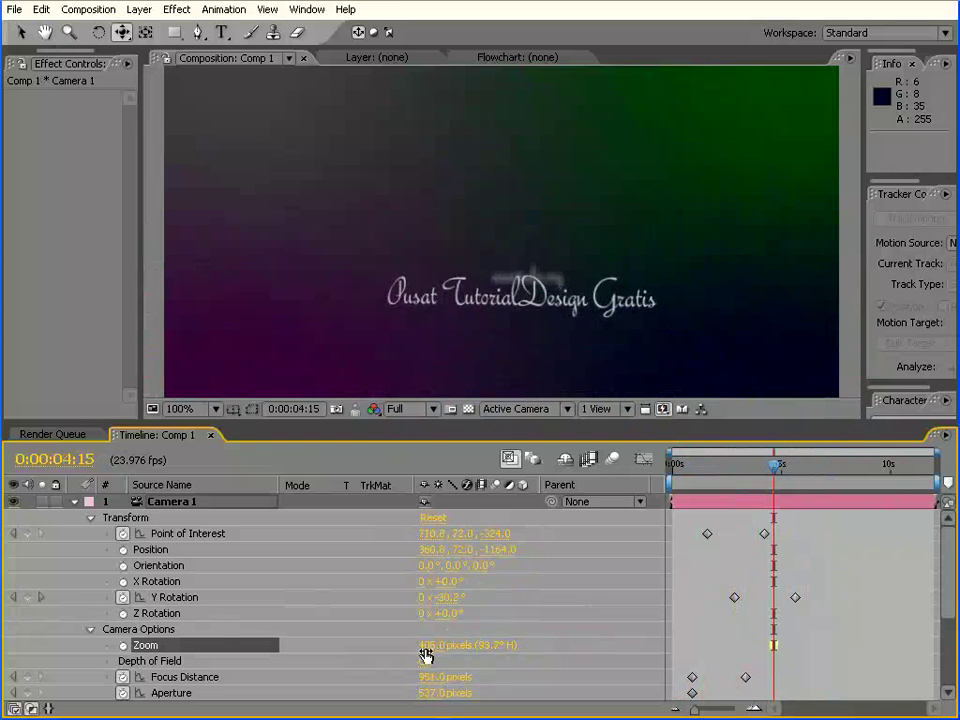
{"action": "mouse_move", "coordinate": [430, 645]}
{"action": "left_mouse_down"}
{"action": "mouse_move", "coordinate": [67, 645]}
{"action": "mouse_move", "coordinate": [823, 643]}
{"action": "left_mouse_up"}
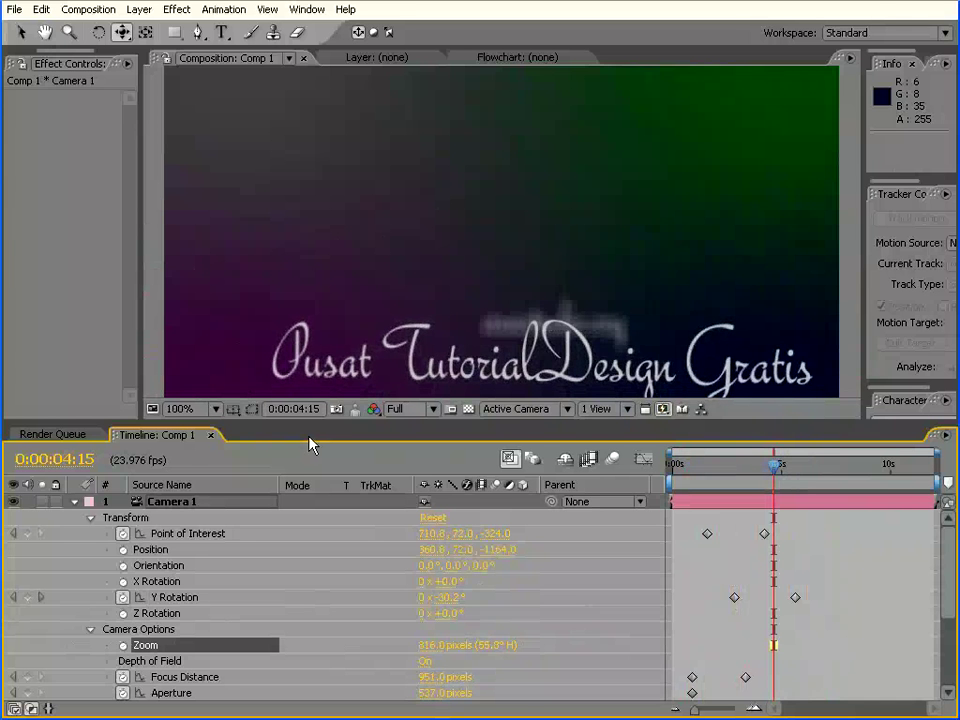
{"action": "mouse_move", "coordinate": [313, 291]}
{"action": "left_mouse_down"}
{"action": "mouse_move", "coordinate": [313, 233]}
{"action": "mouse_move", "coordinate": [313, 325]}
{"action": "left_mouse_up"}
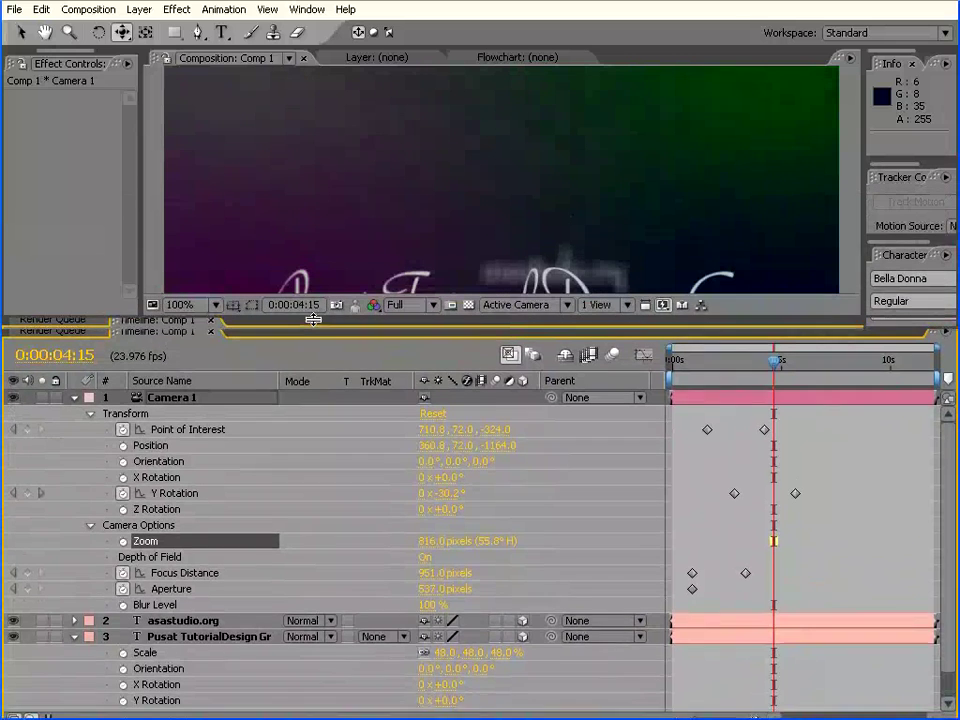